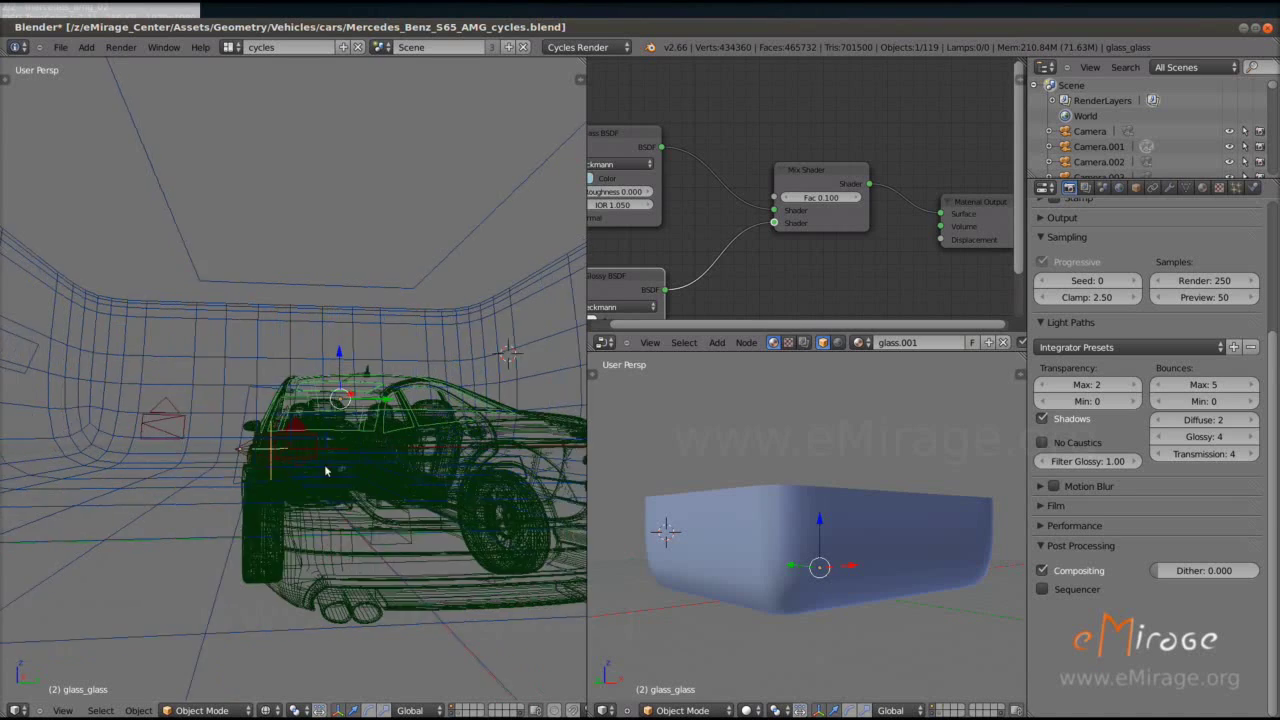
- Show the left view in solid shading and switch the lower view to Cycles rendered shading
key(z)
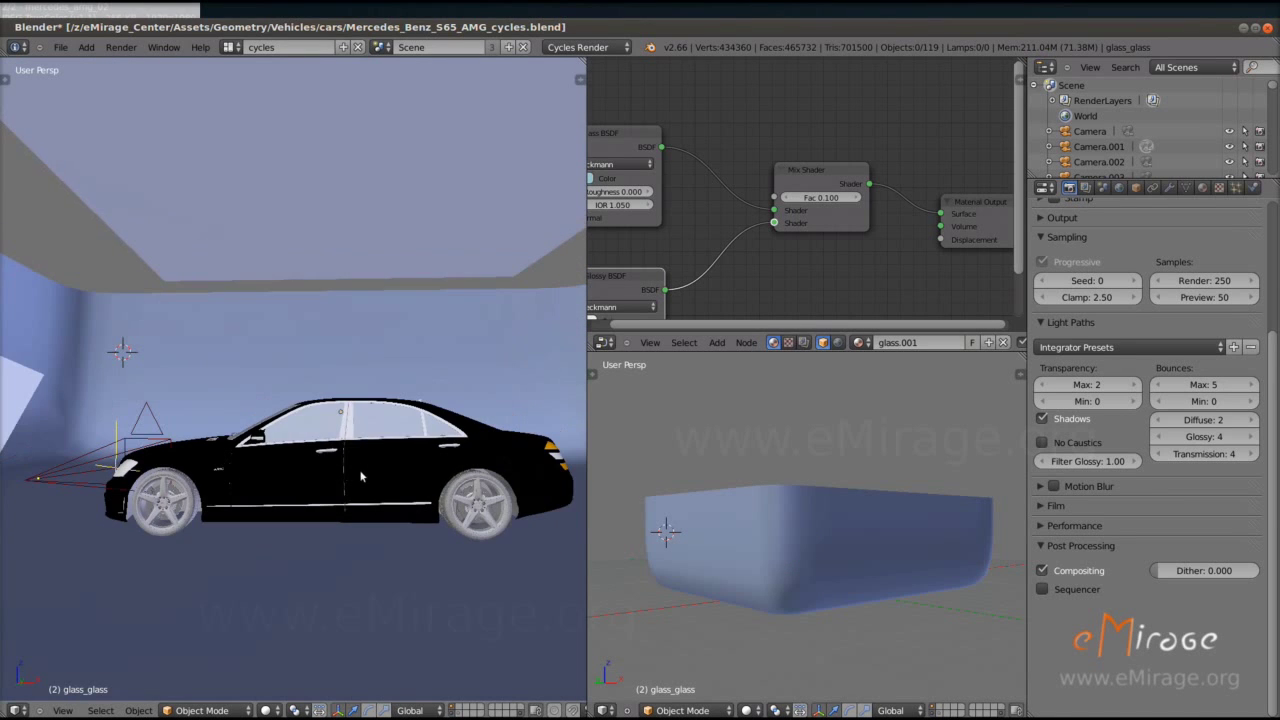
click(745, 710)
click(752, 612)
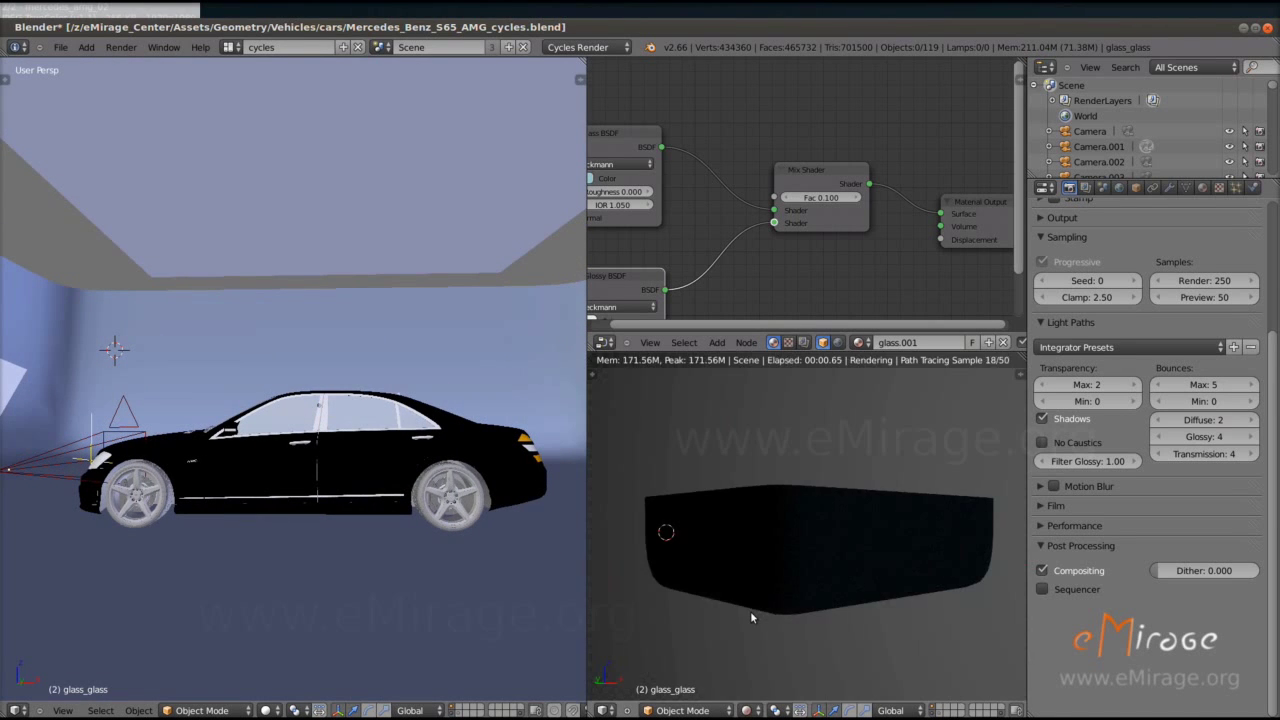
- Orbit the rendered view, select the car body, and zoom toward the headlight
mouse_move(750, 611)
middle_down()
mouse_move(810, 585)
mouse_move(862, 517)
mouse_move(765, 510)
mouse_move(710, 690)
middle_up()
right_click(810, 585)
scroll(862, 517, up, 5)
scroll(765, 508, up, 2)
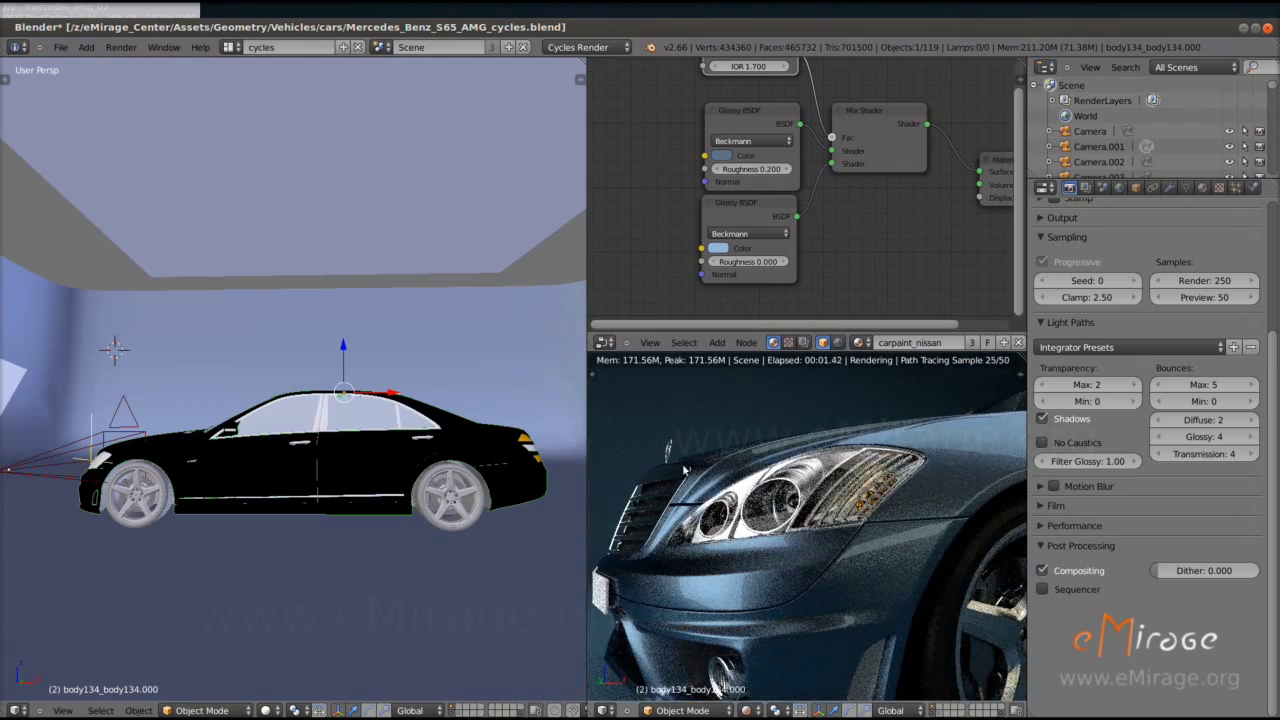
- Inspect the glass, orbit to a three-quarter angle, and reselect the car body
right_click(781, 511)
scroll(781, 511, down, 5)
mouse_move(781, 511)
middle_down()
mouse_move(862, 519)
mouse_move(750, 532)
middle_up()
scroll(862, 519, up, 2)
right_click(813, 507)
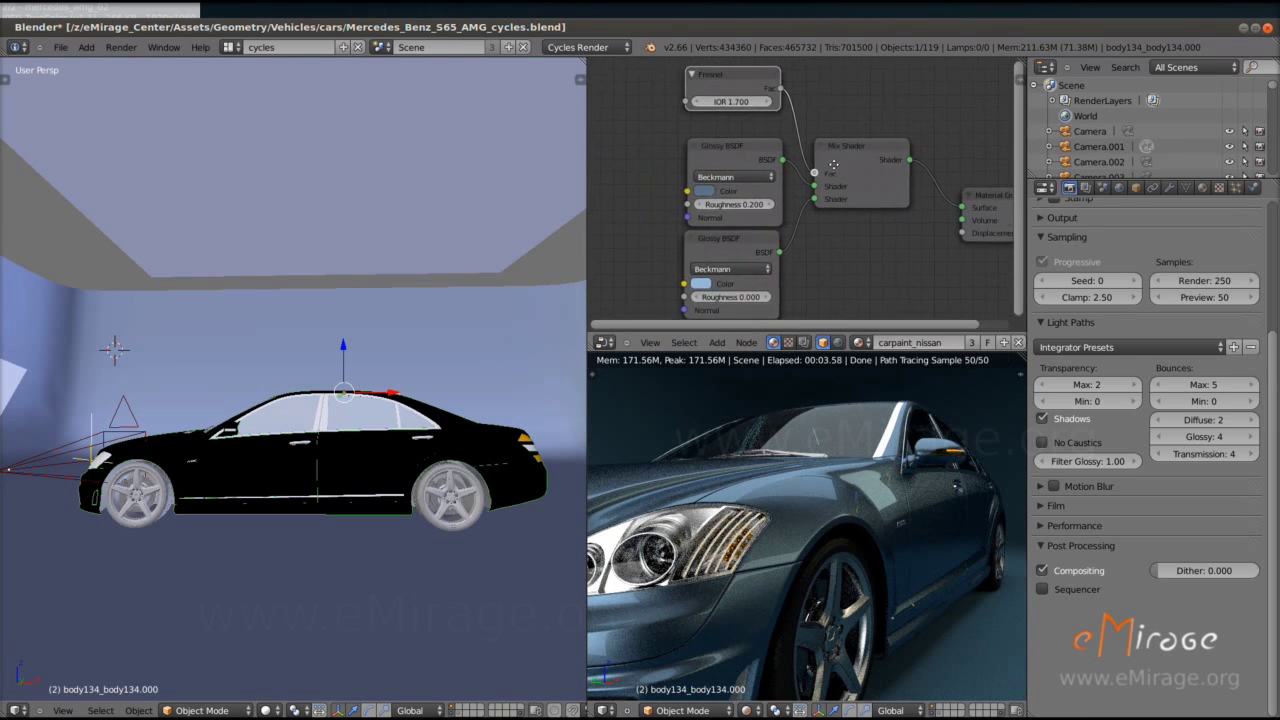
- Set the paint's Glossy BSDF colour to deep red (H 0.000, S 0.559, V 0.228)
middle_drag(834, 168, 826, 178)
scroll(724, 210, up, 2)
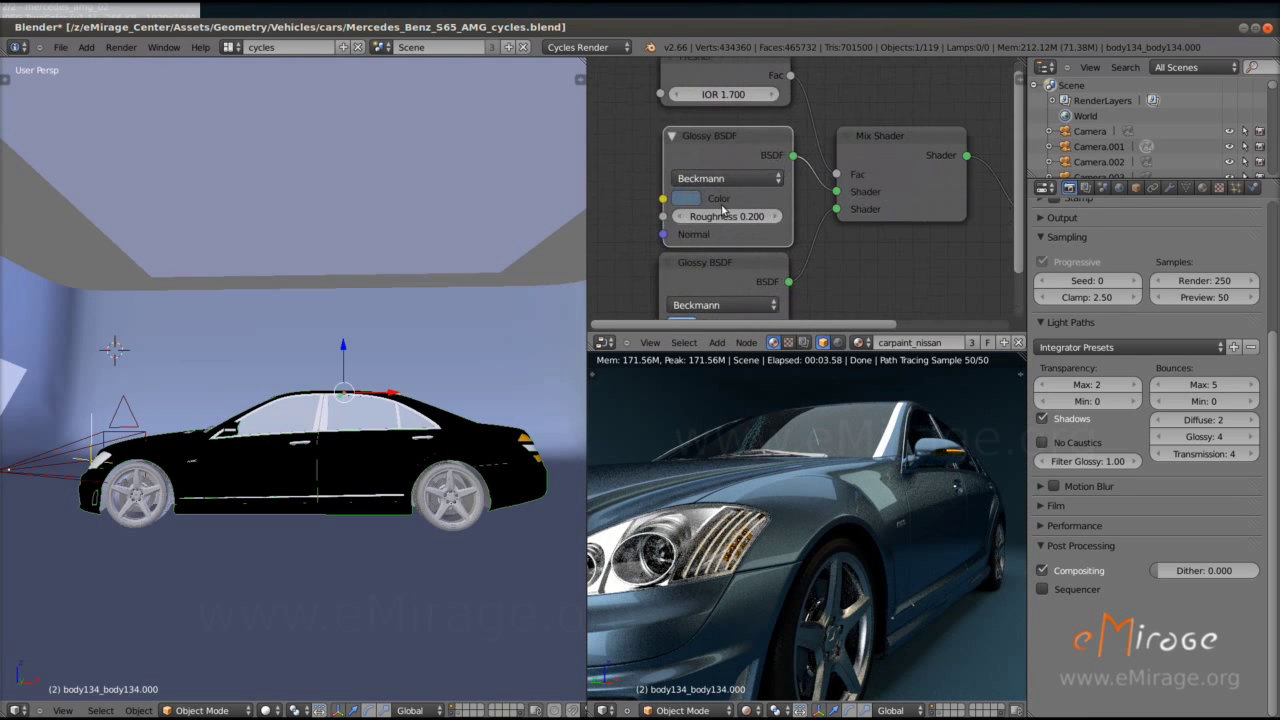
middle_drag(757, 230, 757, 162)
click(685, 130)
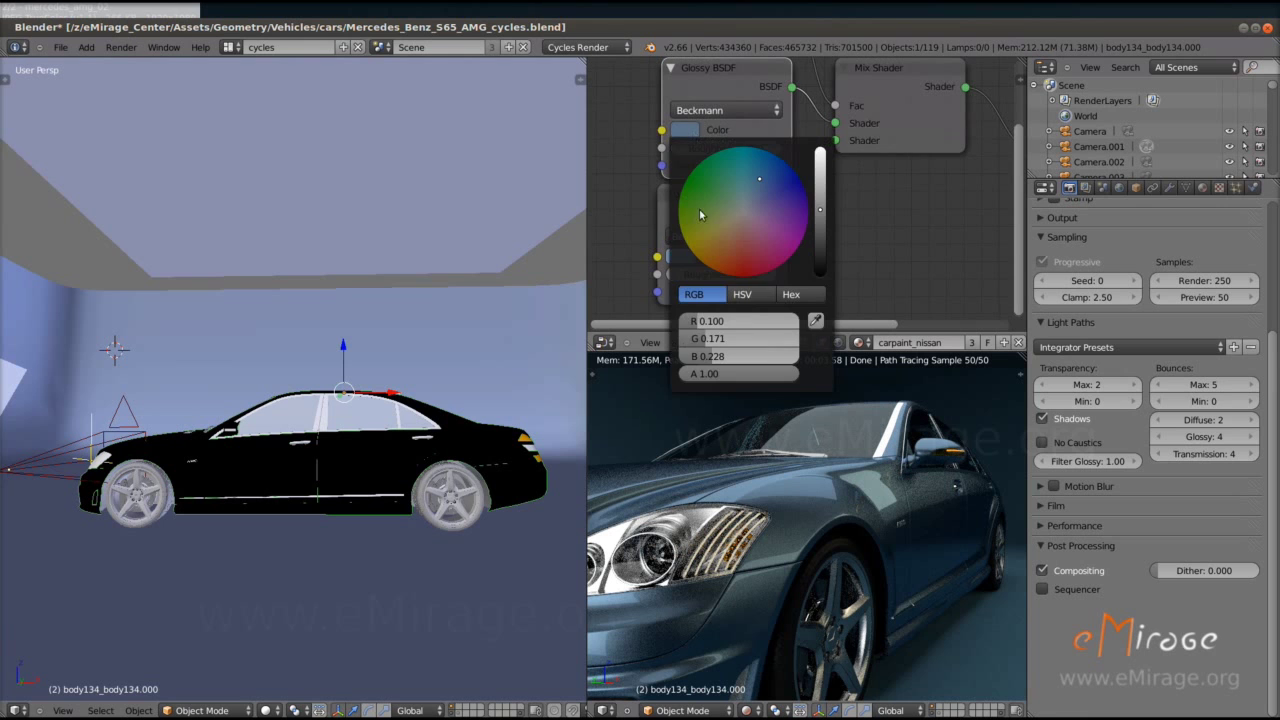
drag(749, 321, 715, 321)
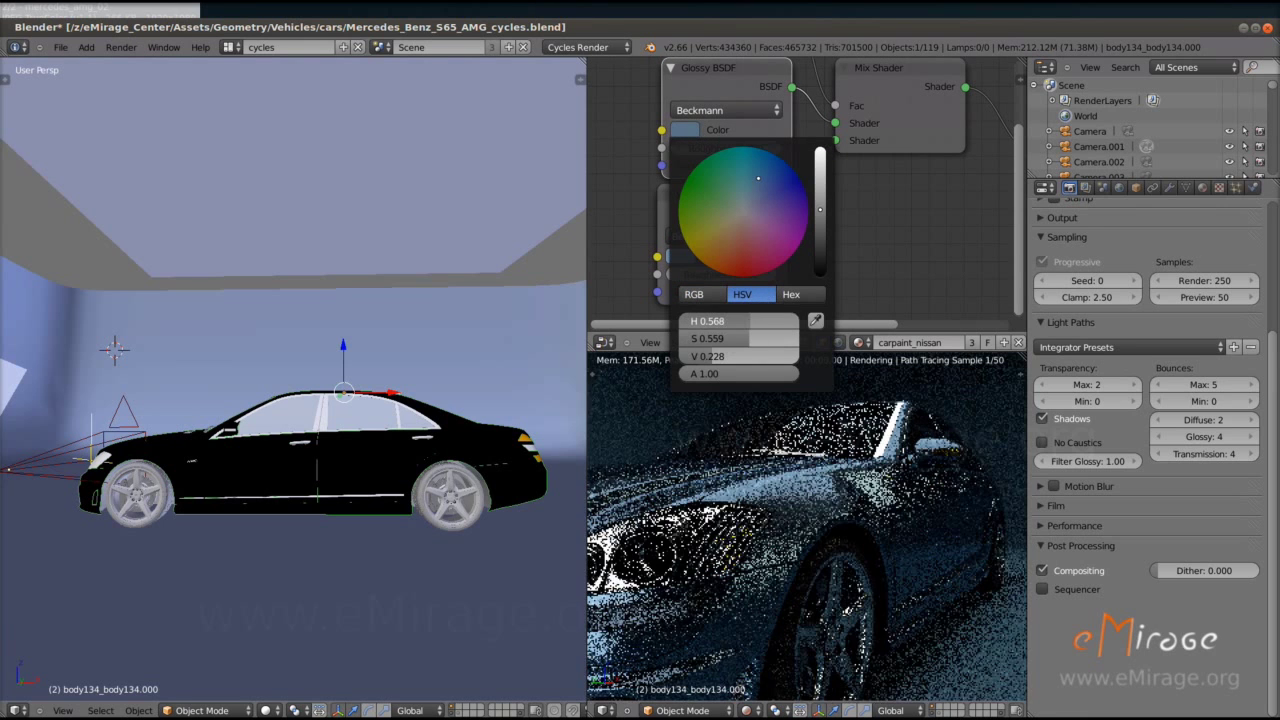
drag(750, 268, 741, 272)
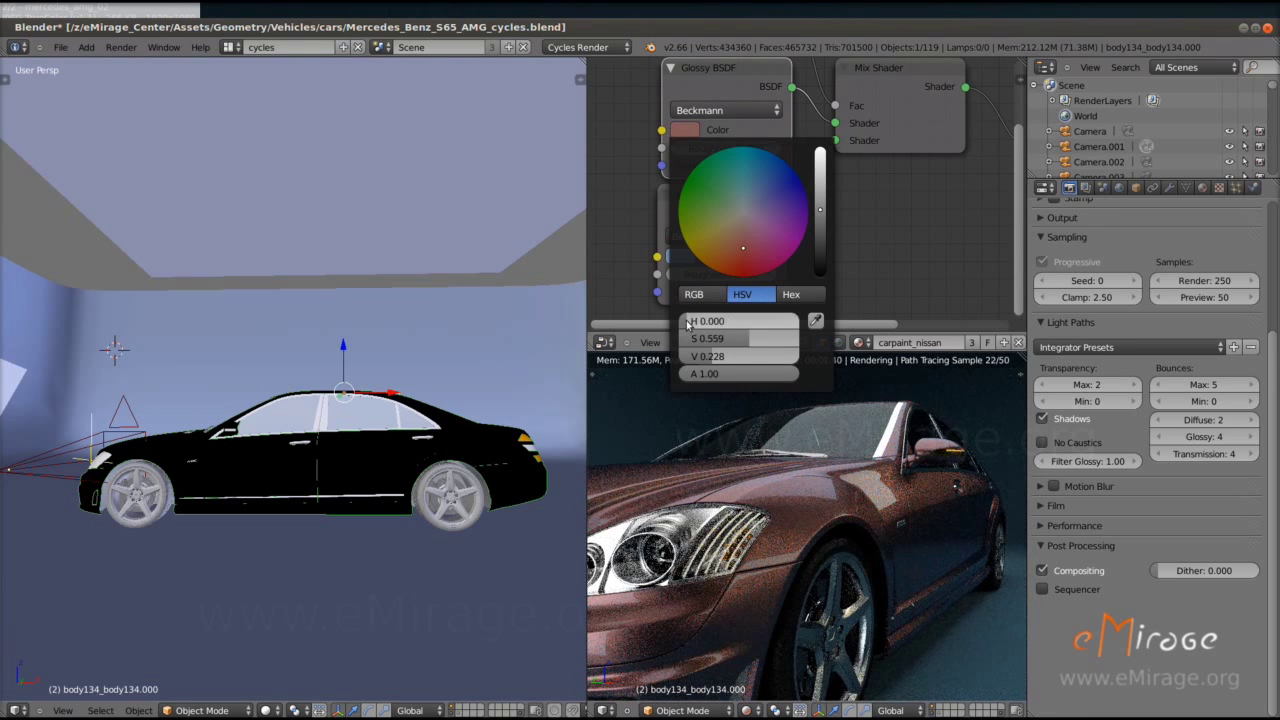
- View the render through the scene camera and select Camera.003
key(KP_0)
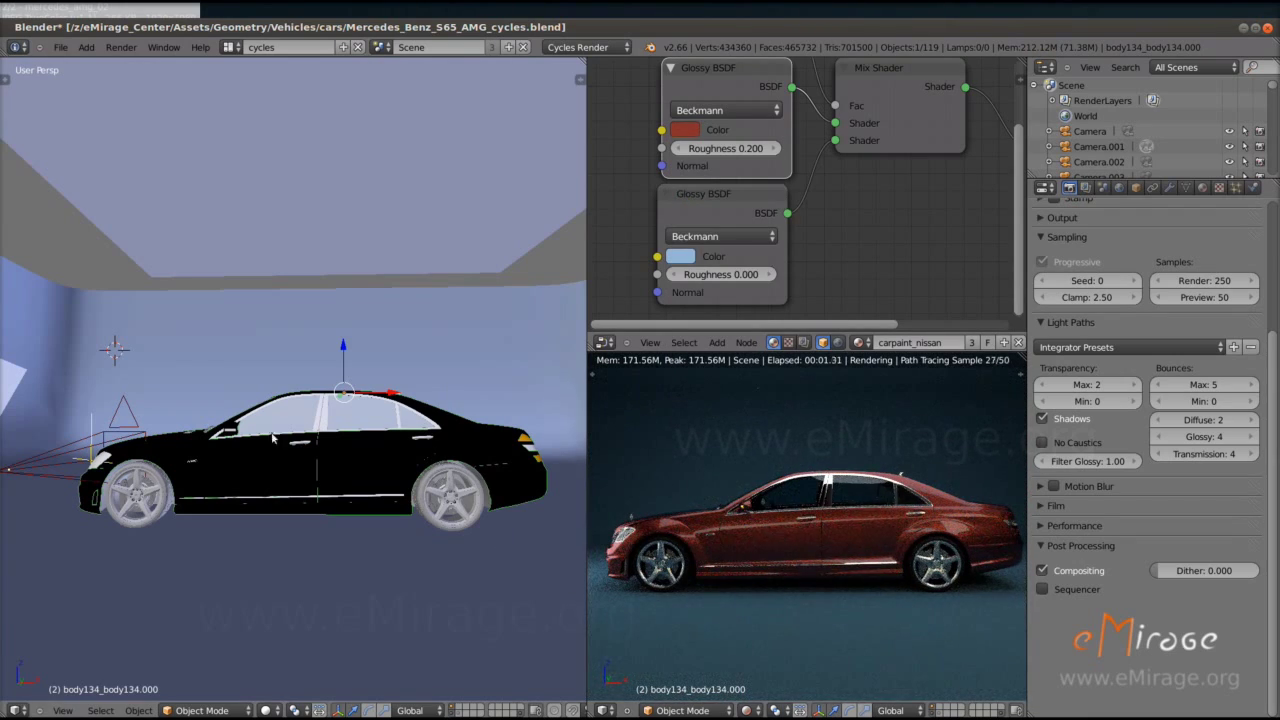
mouse_move(300, 470)
middle_down()
mouse_move(298, 517)
mouse_move(340, 425)
middle_up()
right_click(340, 425)
- Look through Camera.003 in the render and reselect the car body
key(ctrl+KP_0)
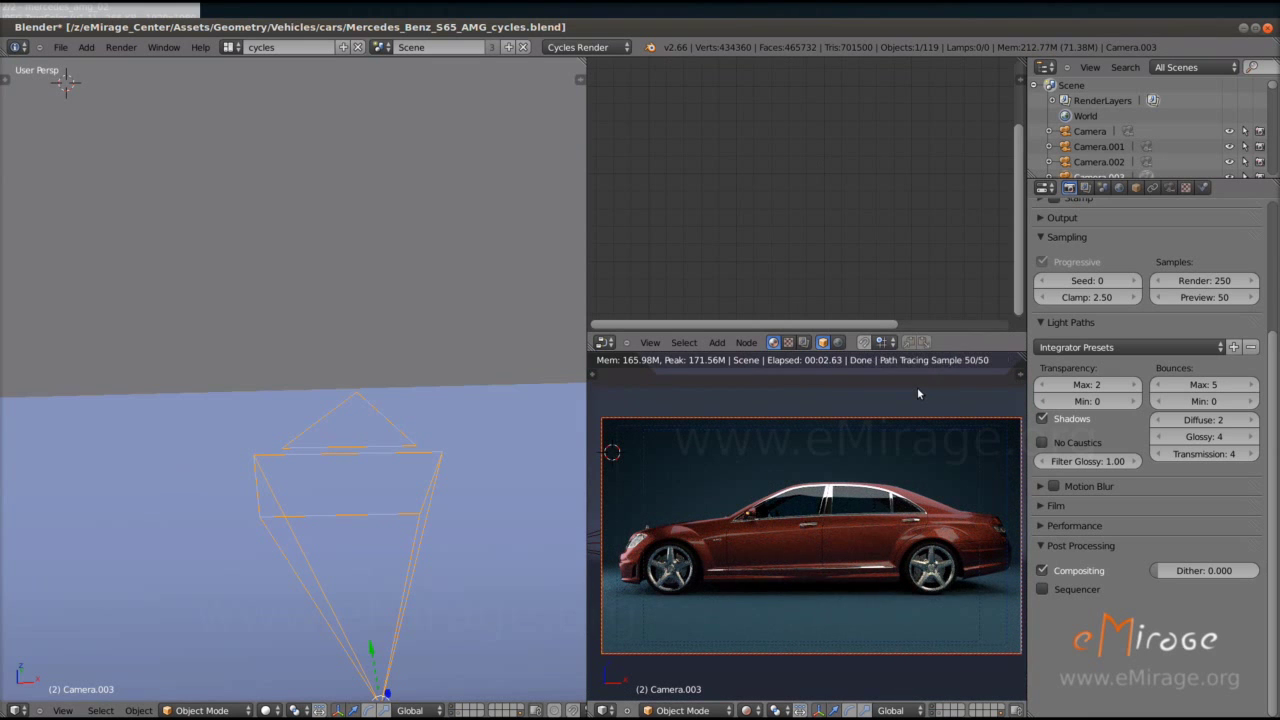
scroll(825, 540, up, 1)
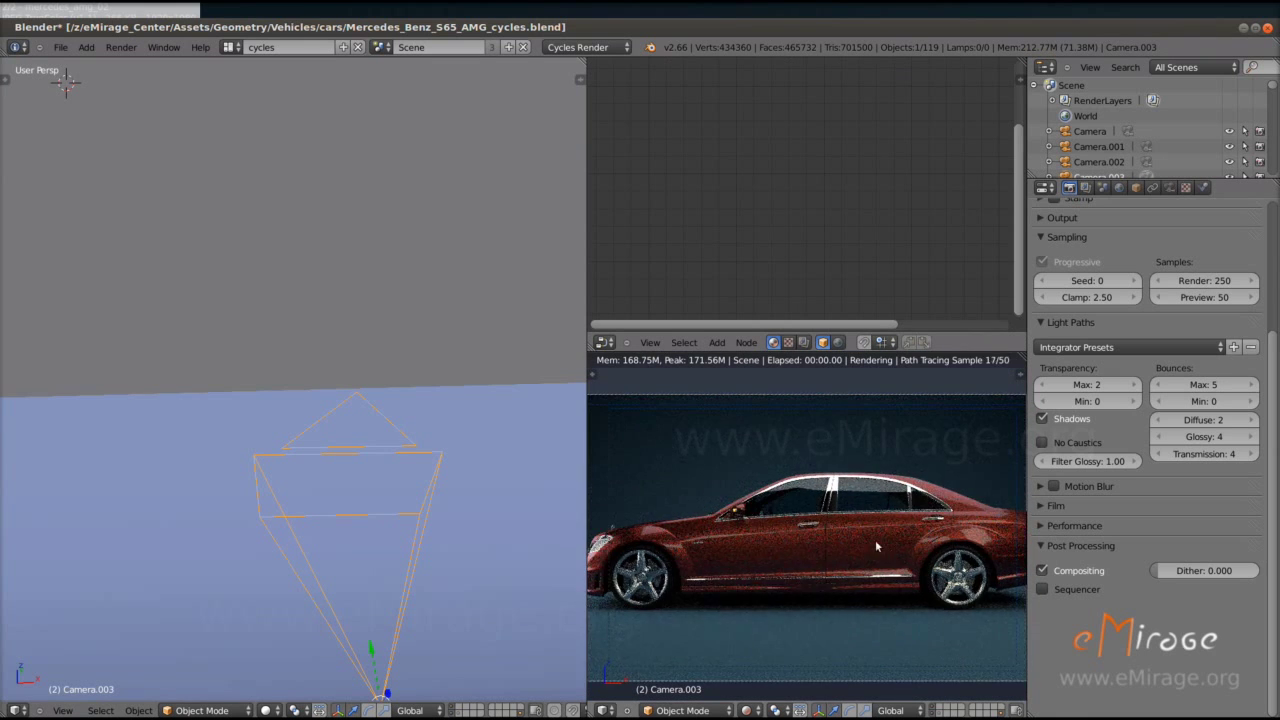
scroll(865, 545, up, 1)
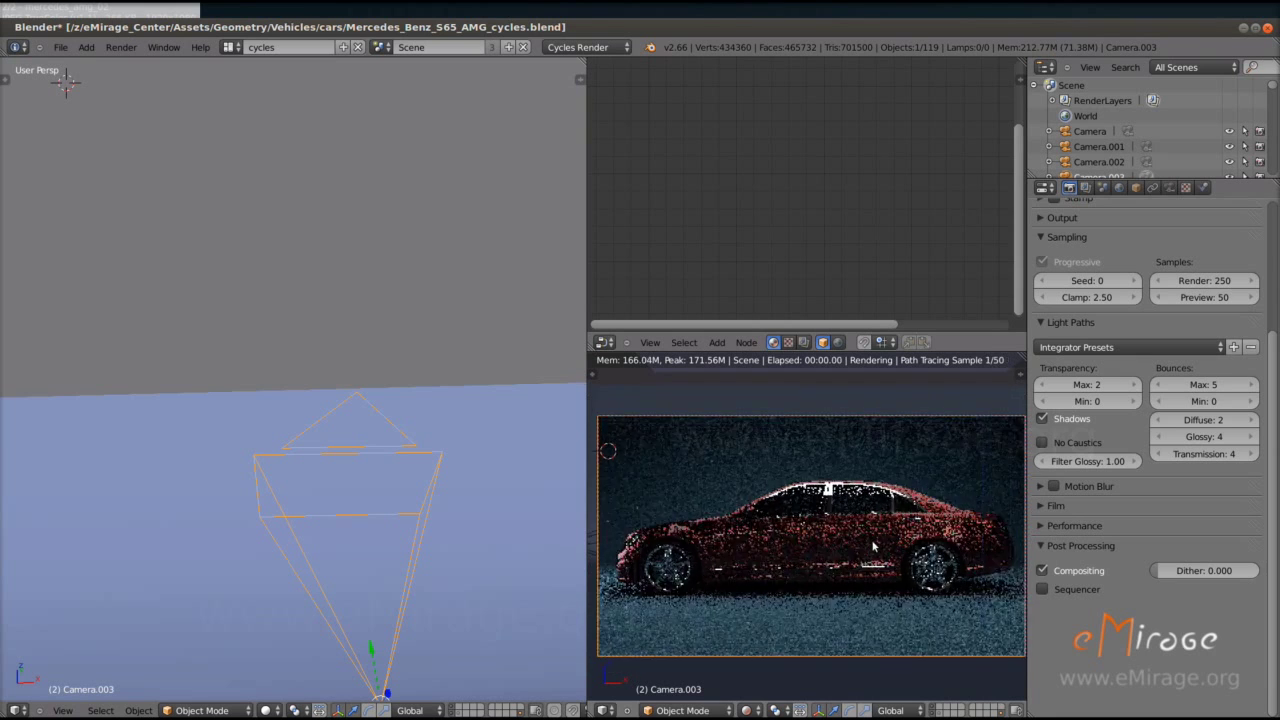
right_click(873, 546)
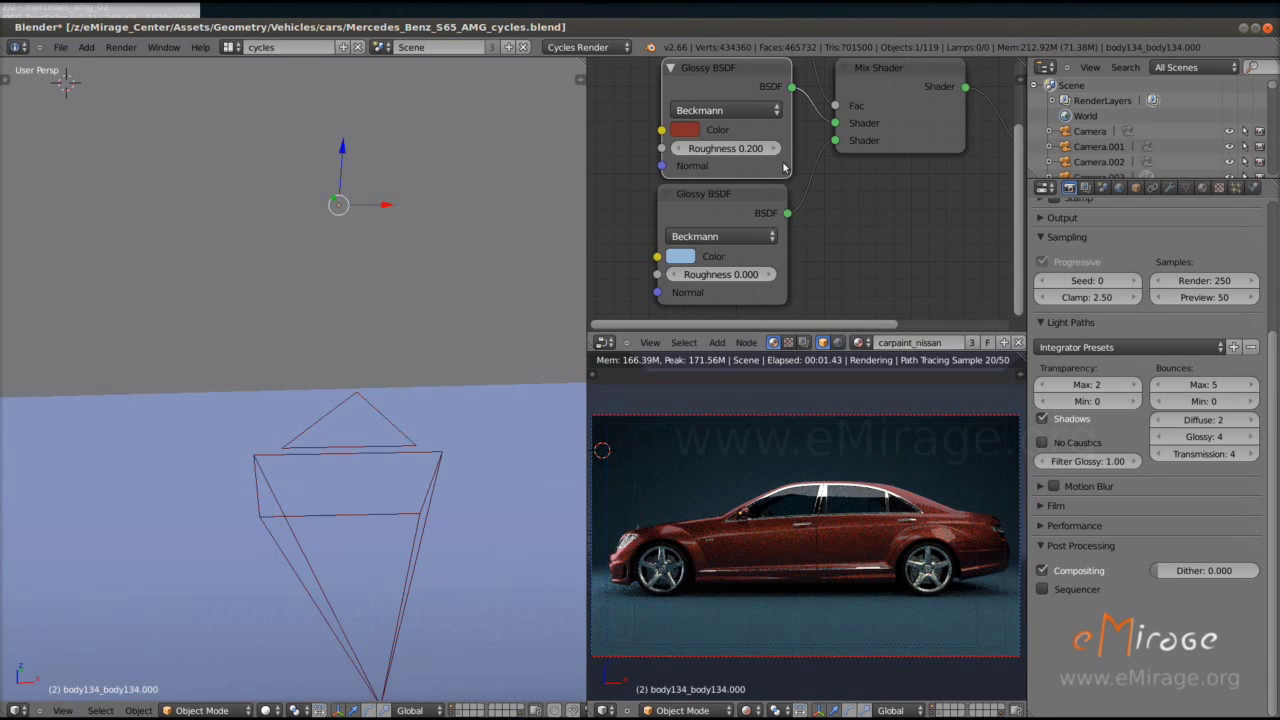
- Darken the main glossy colour to near-black (V 0.009623) and begin setting the second glossy layer to white
click(689, 146)
click(690, 145)
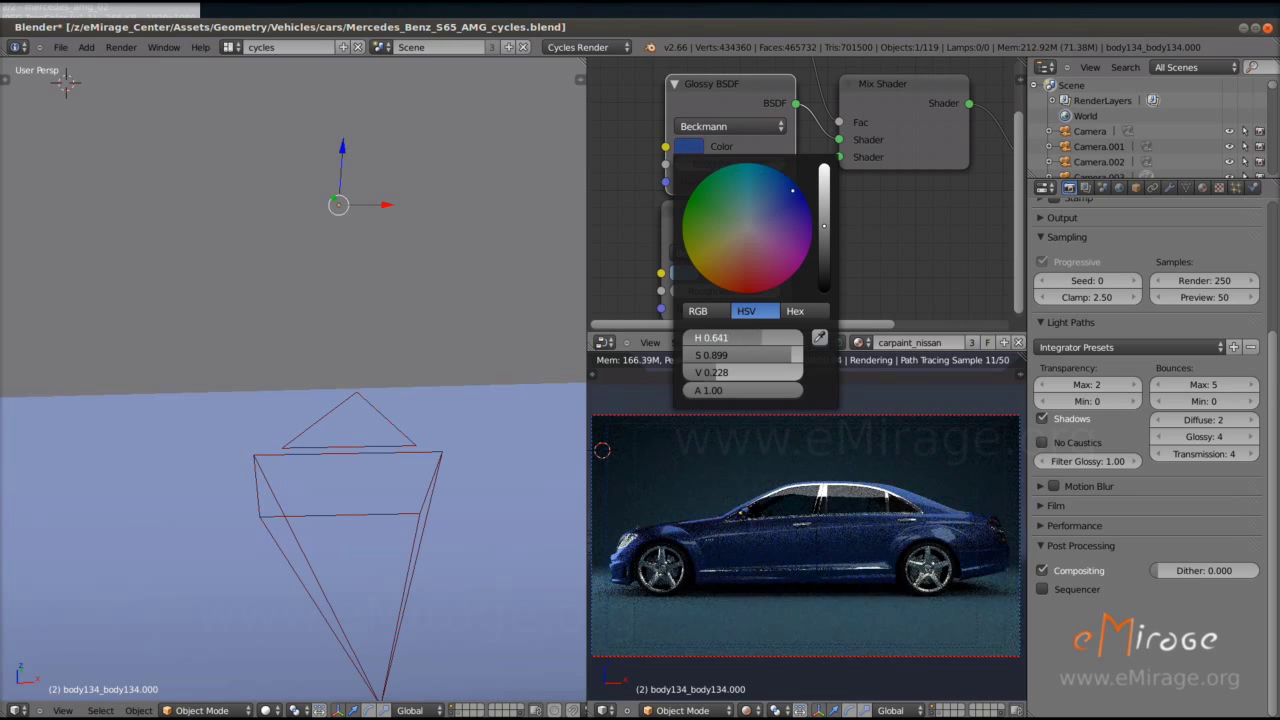
drag(818, 212, 823, 256)
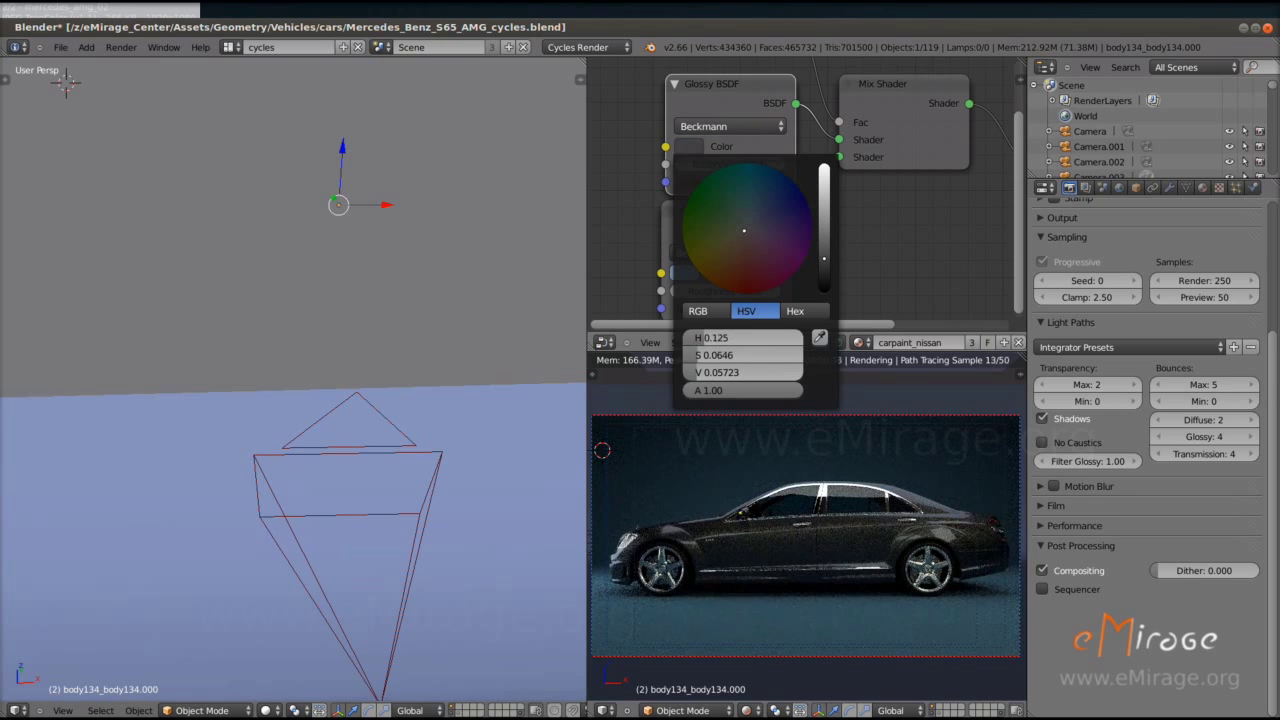
drag(824, 258, 824, 273)
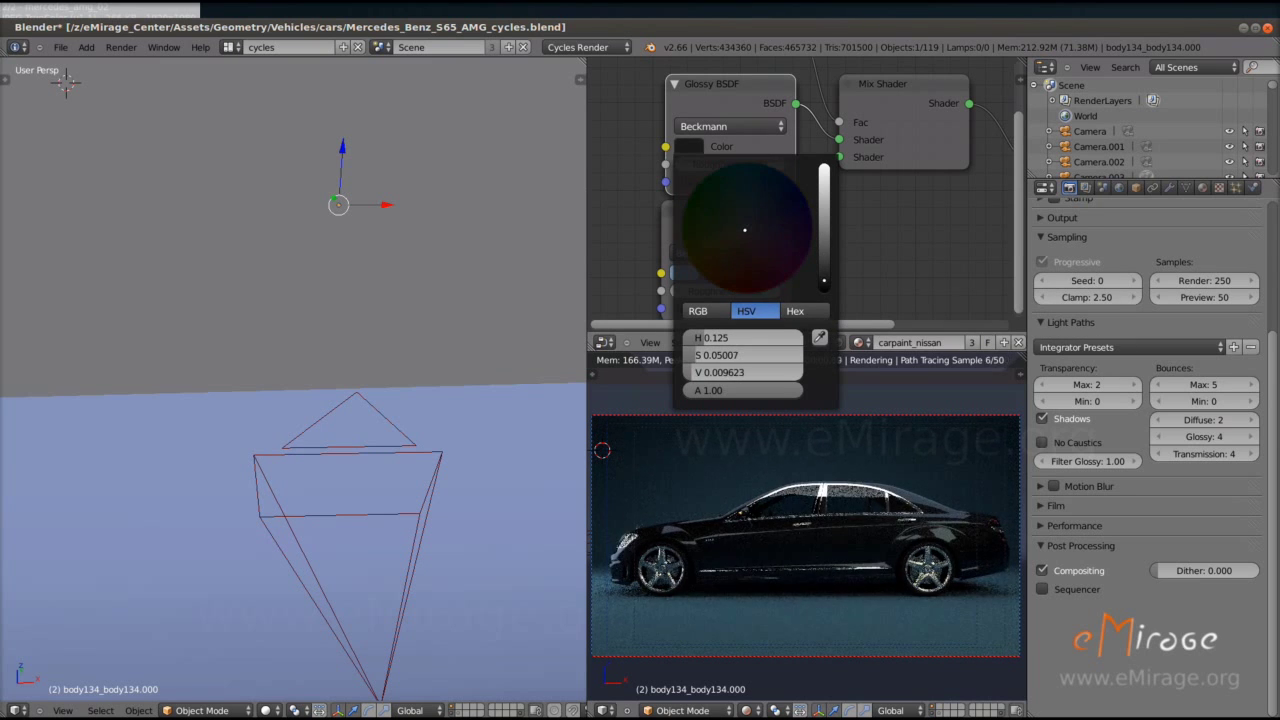
click(684, 273)
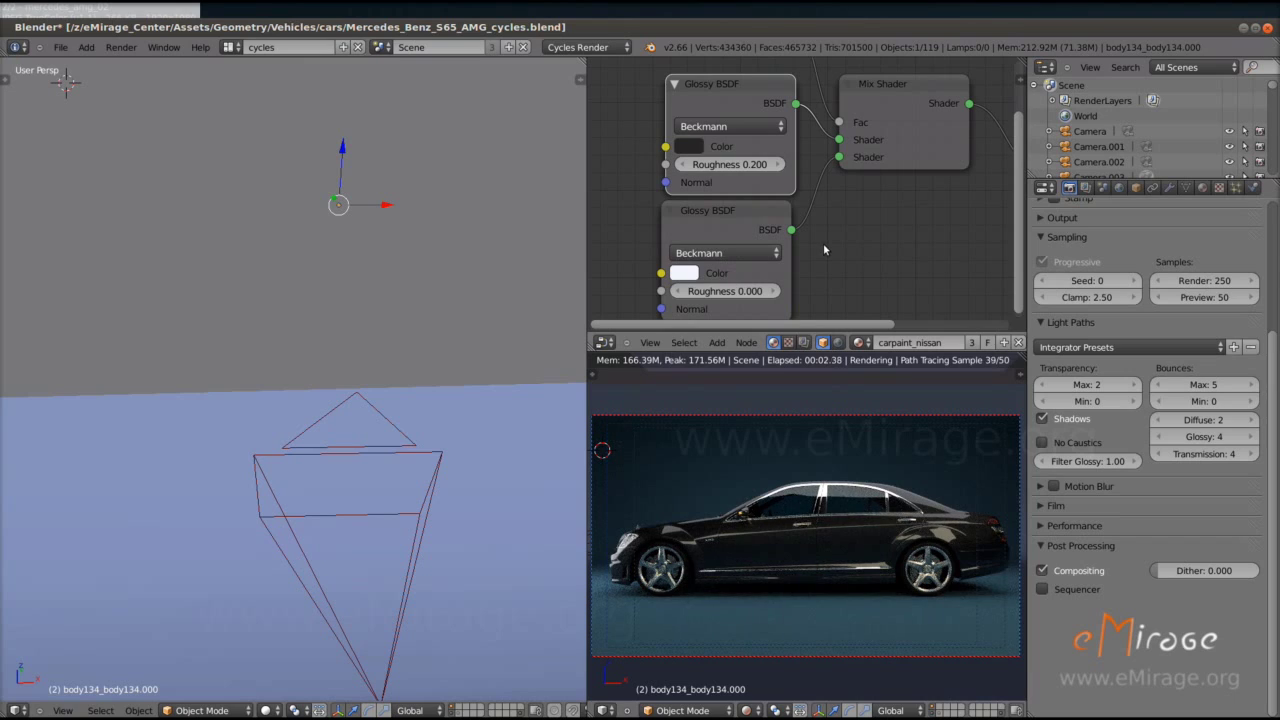
- Check the tyre material, then reselect the car body in a front close-up
right_click(788, 541)
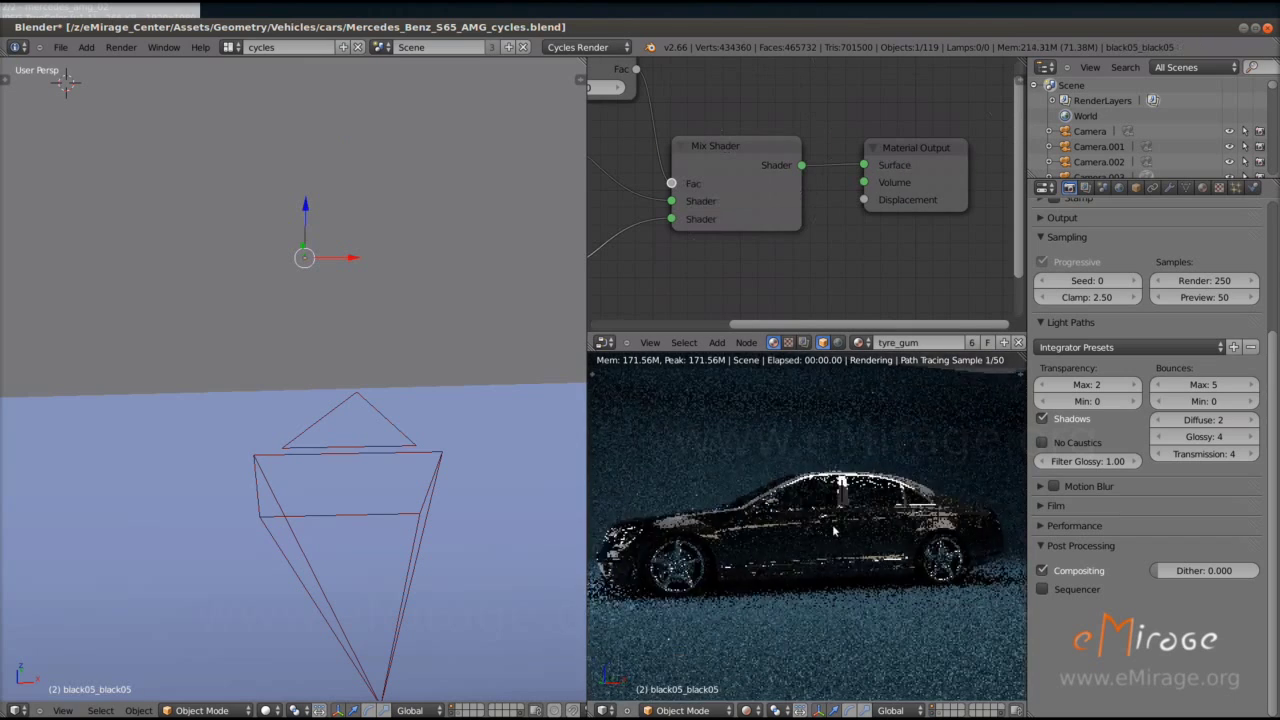
key(KP_Decimal)
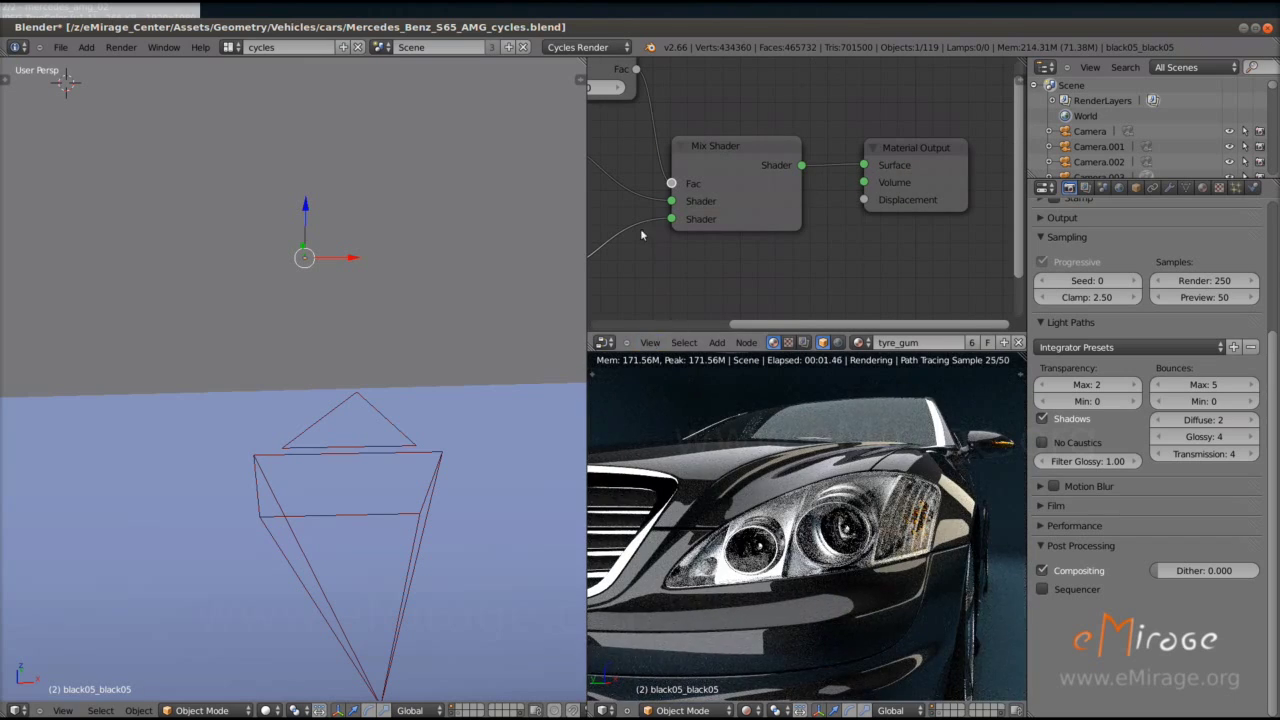
right_click(964, 492)
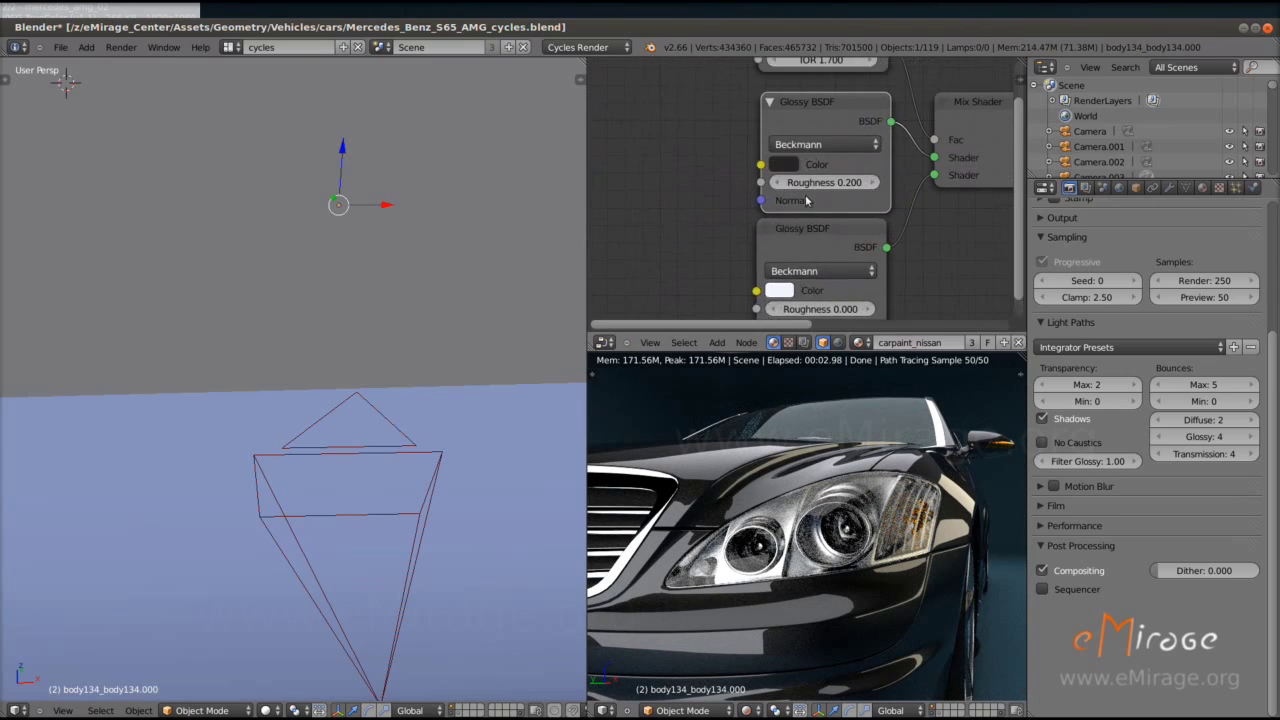
middle_drag(808, 201, 728, 171)
- Set the main glossy colour to dark red (H 0.008, S 0.869, V 0.102) for a maroon render
click(699, 260)
click(703, 133)
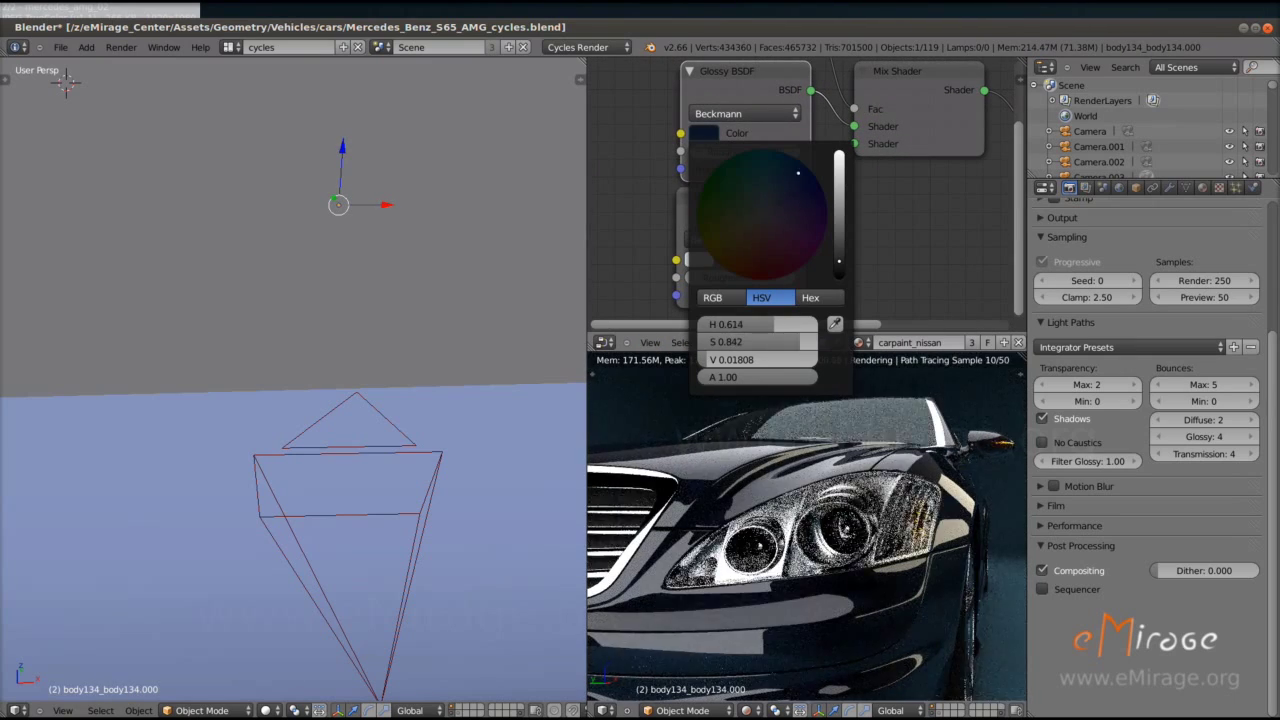
drag(840, 262, 840, 233)
drag(790, 200, 750, 273)
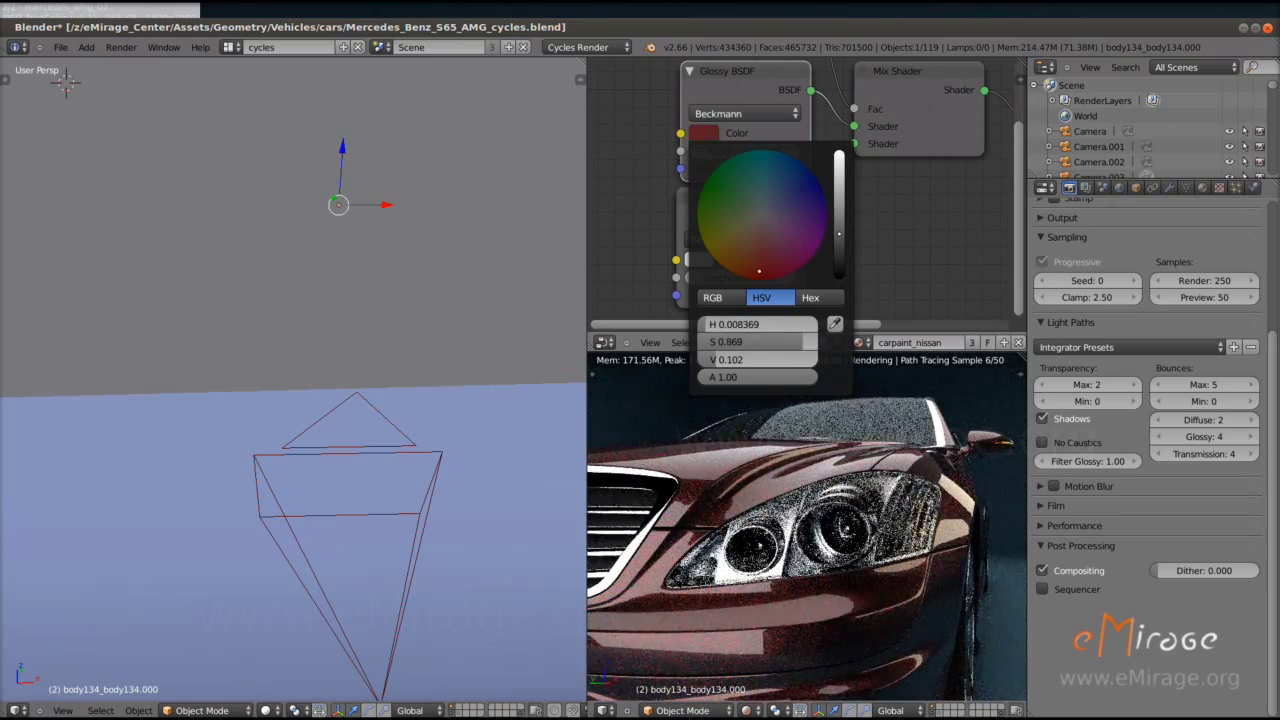
scroll(803, 553, down, 5)
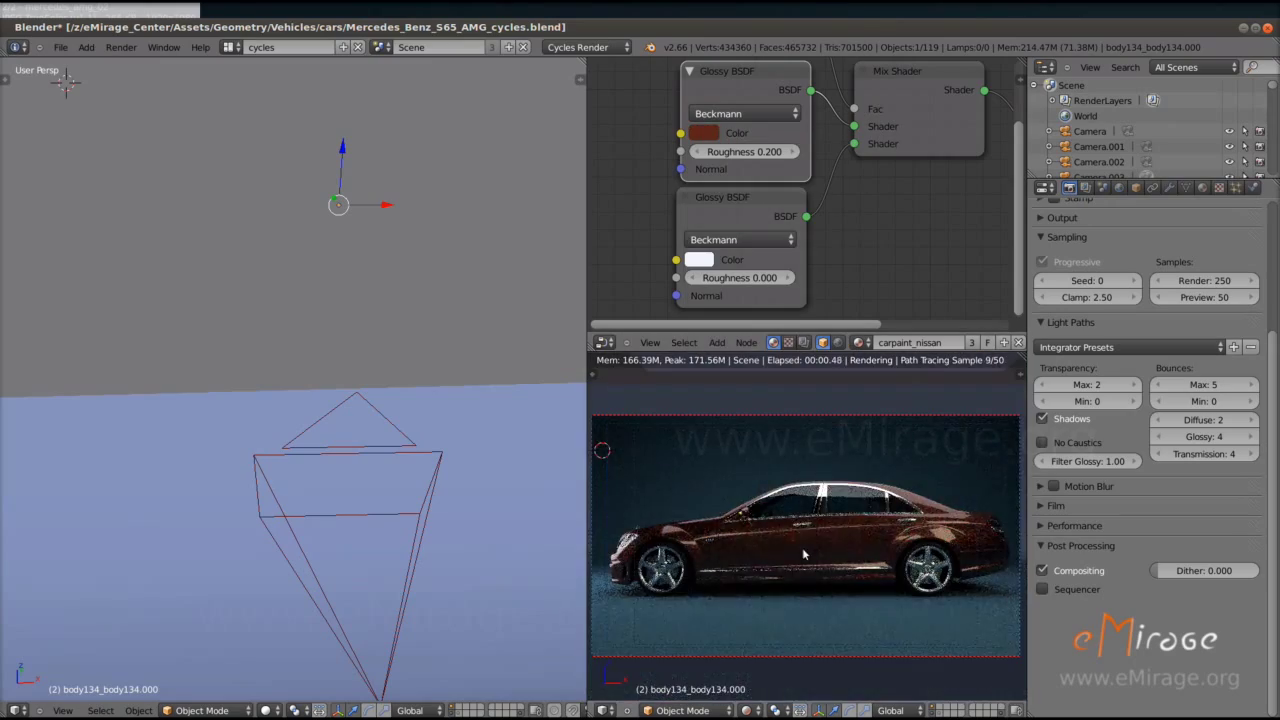
scroll(755, 265, up, 3)
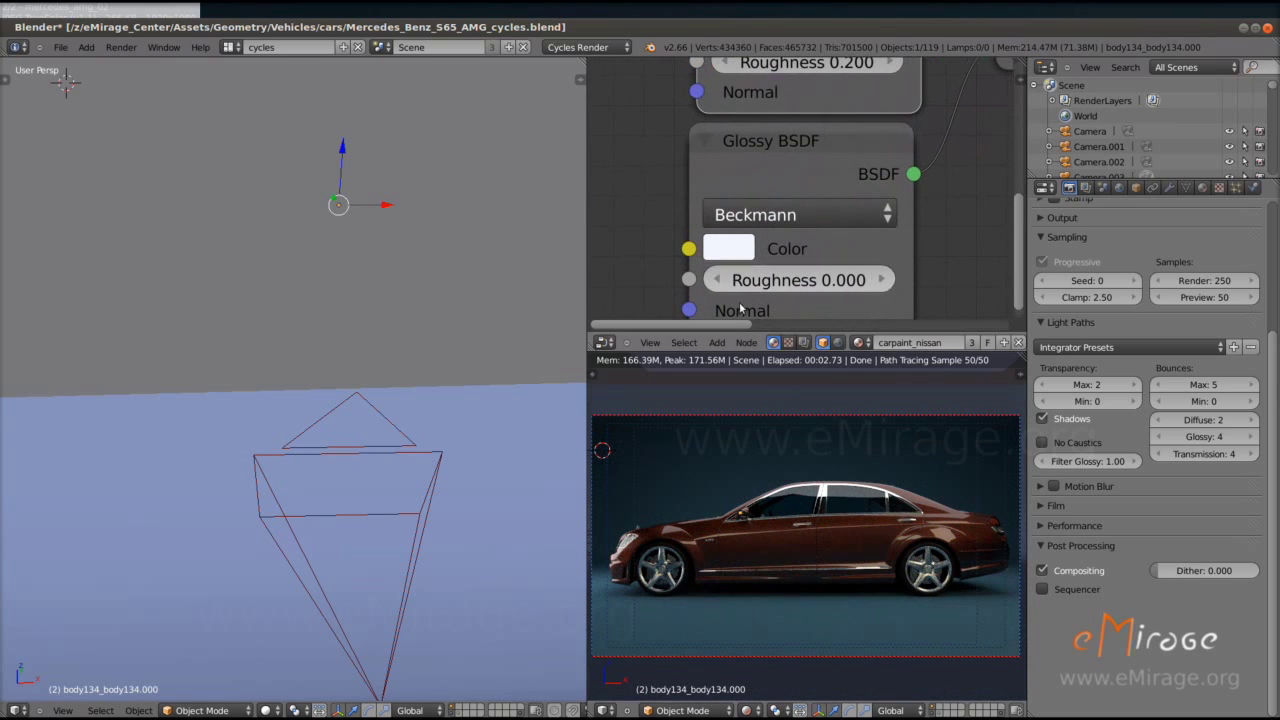
- Tint the second glossy layer's colour pink
scroll(773, 563, up, 5)
click(728, 248)
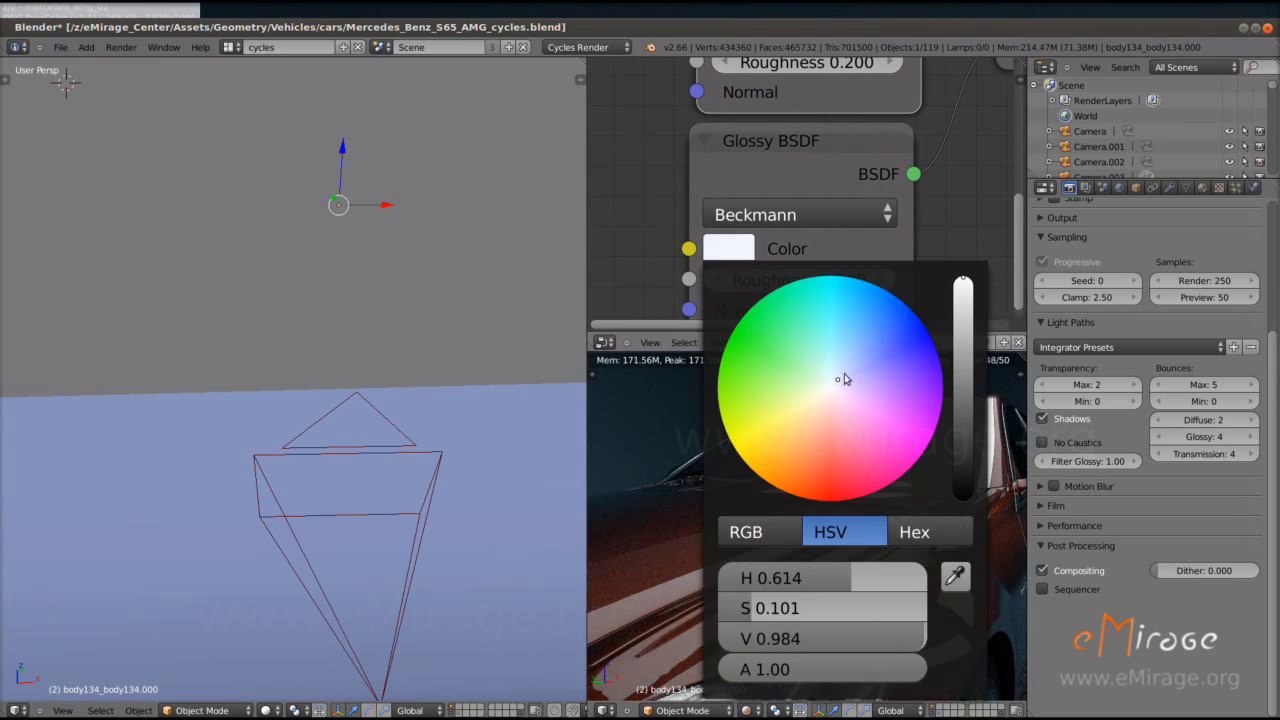
scroll(700, 180, down, 1)
scroll(680, 160, down, 2)
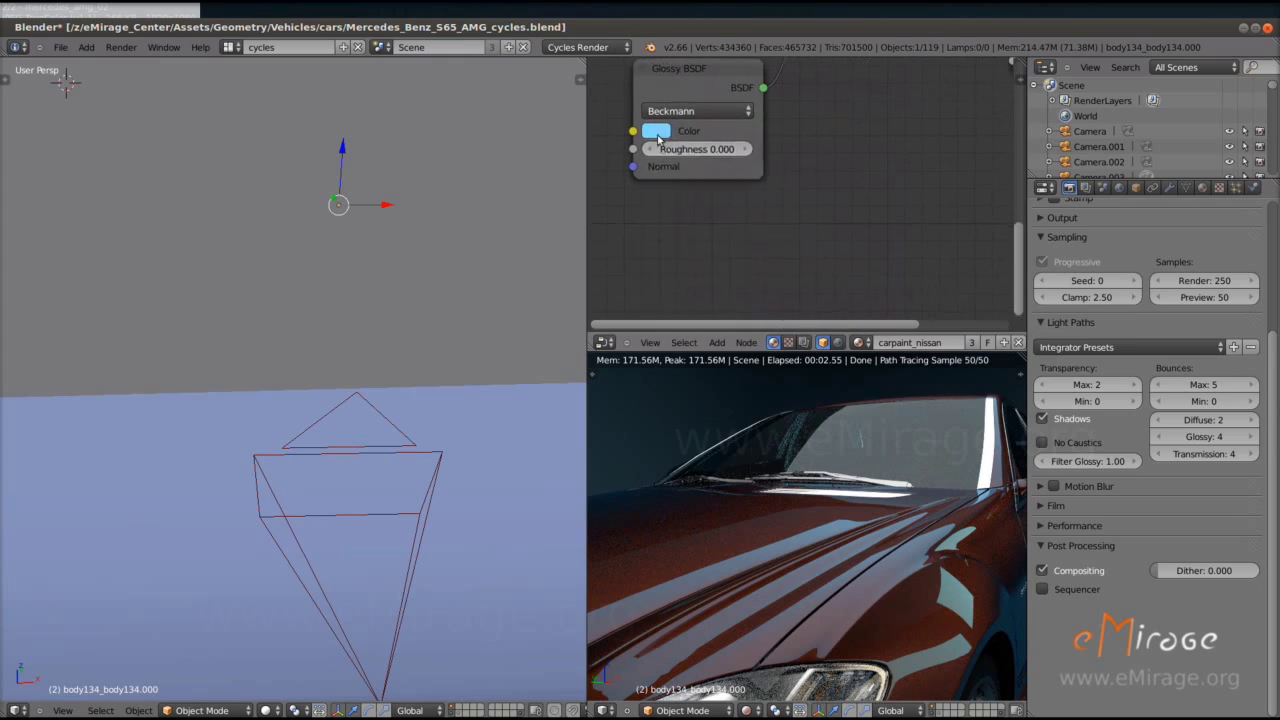
click(658, 134)
mouse_move(717, 178)
mouse_down()
mouse_move(724, 258)
mouse_move(708, 240)
mouse_up()
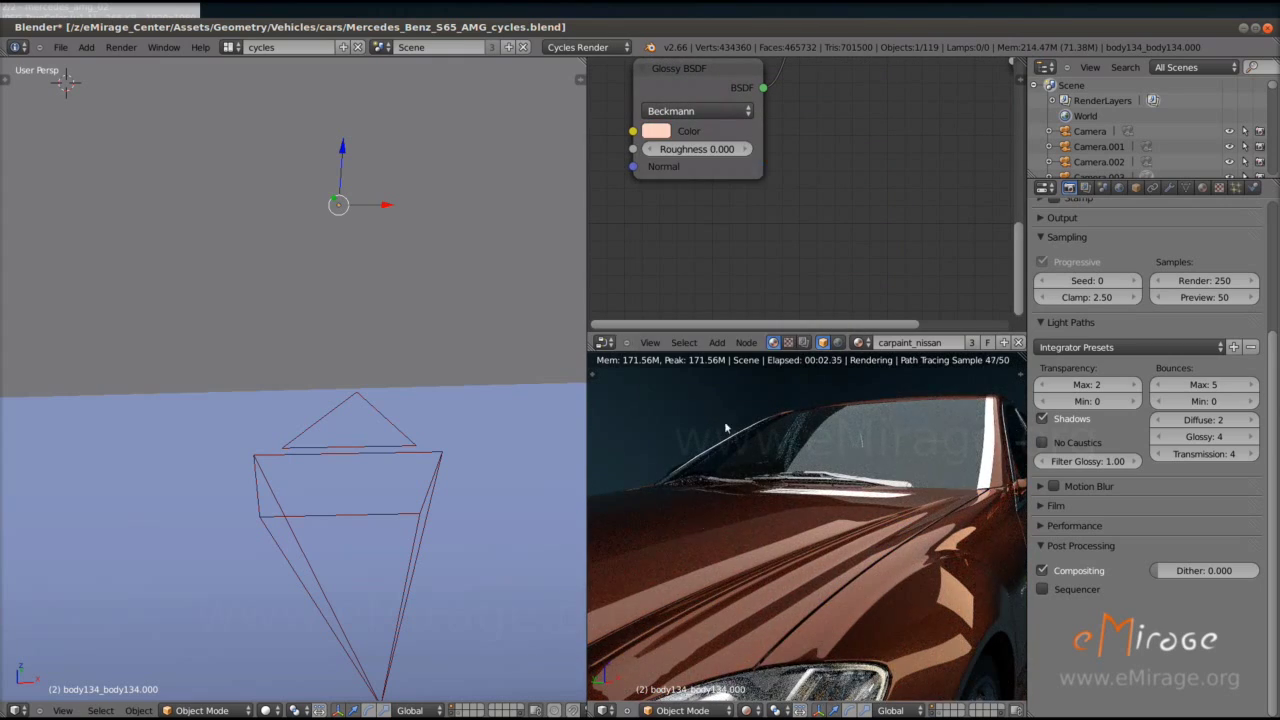
scroll(790, 549, down, 5)
- Return to the camera view and adjust the main glossy colour's brightness and hue
key(KP_1)
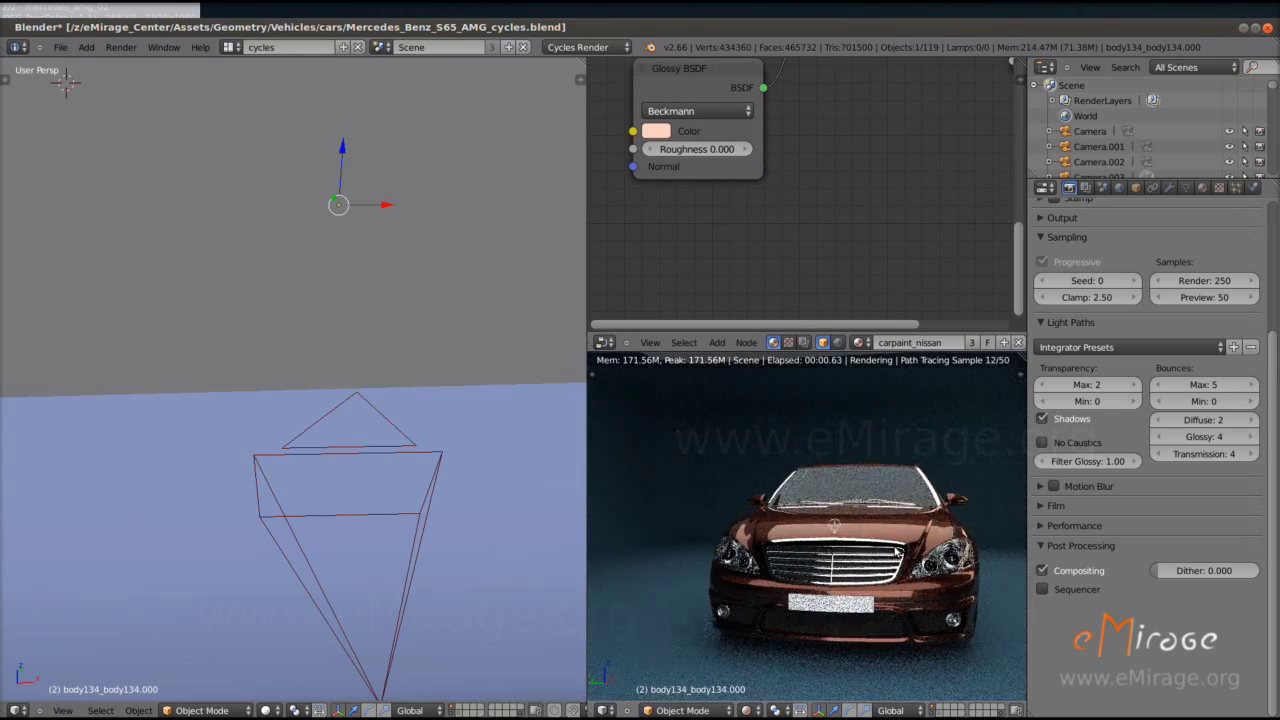
key(KP_3)
key(KP_0)
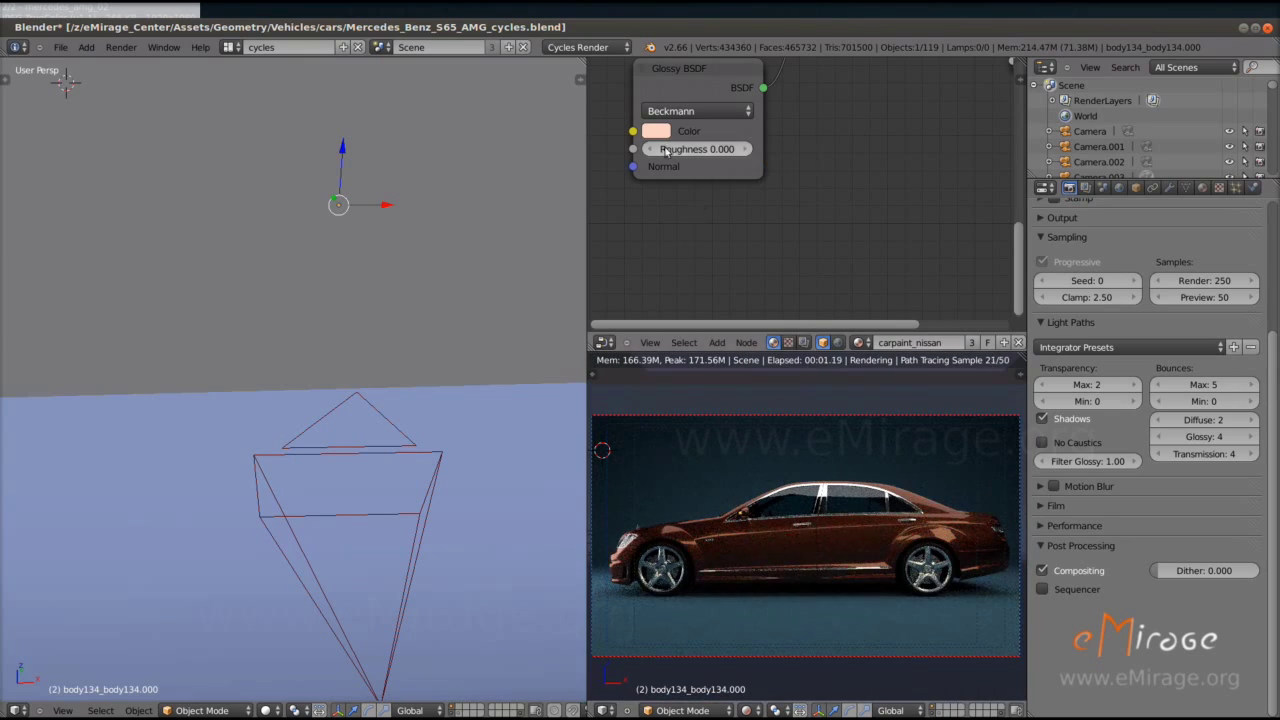
click(669, 118)
drag(805, 225, 804, 229)
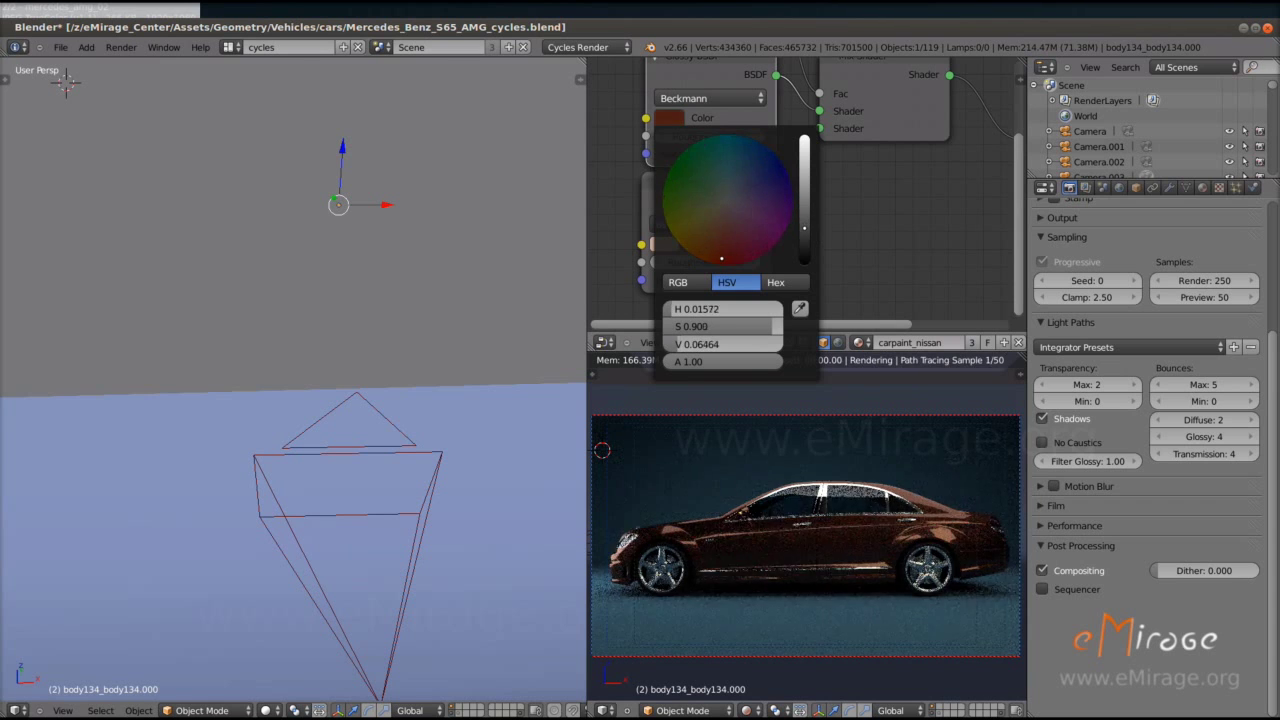
drag(717, 264, 727, 264)
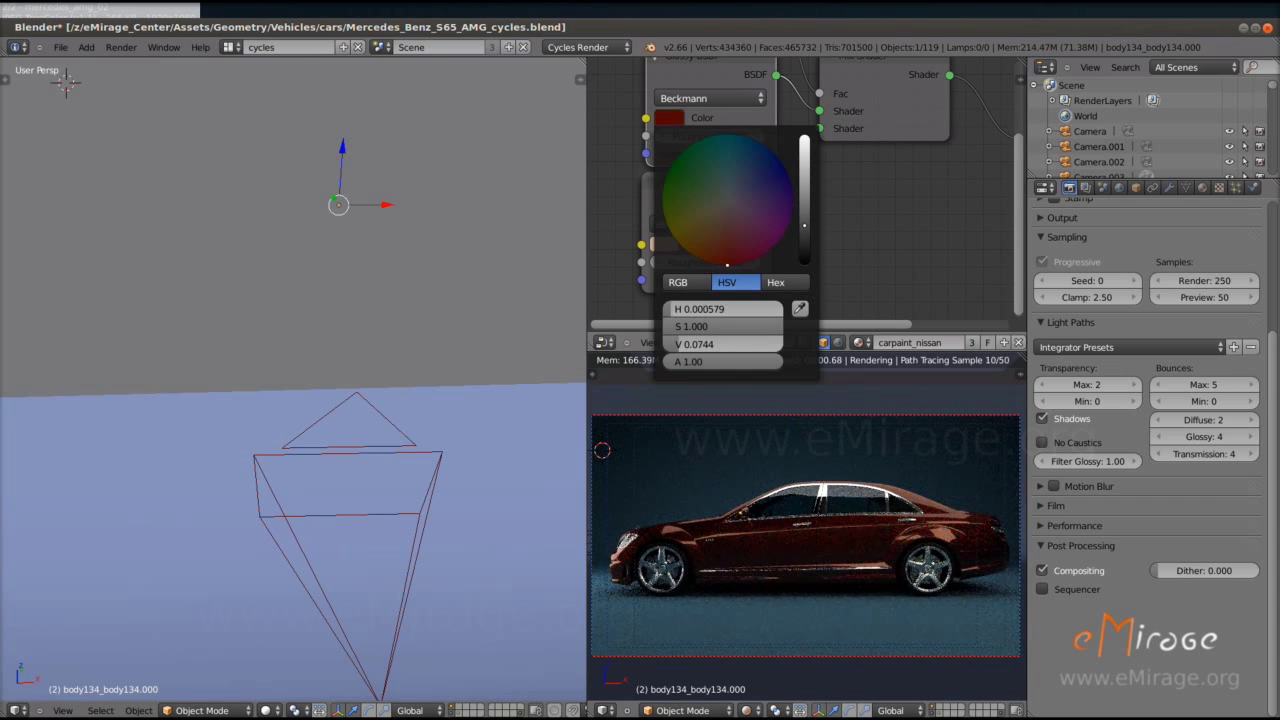
drag(804, 225, 804, 211)
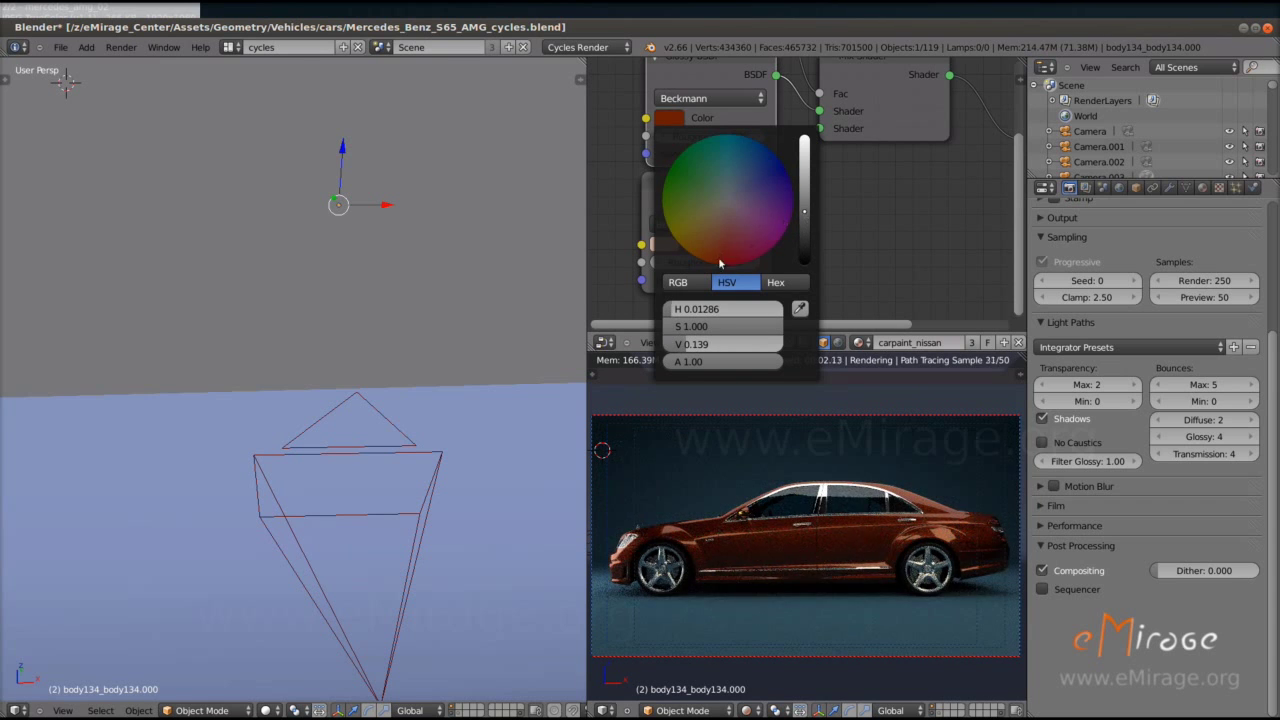
- Set the main glossy colour to dark teal and the second glossy colour to near white
click(678, 119)
drag(756, 161, 755, 146)
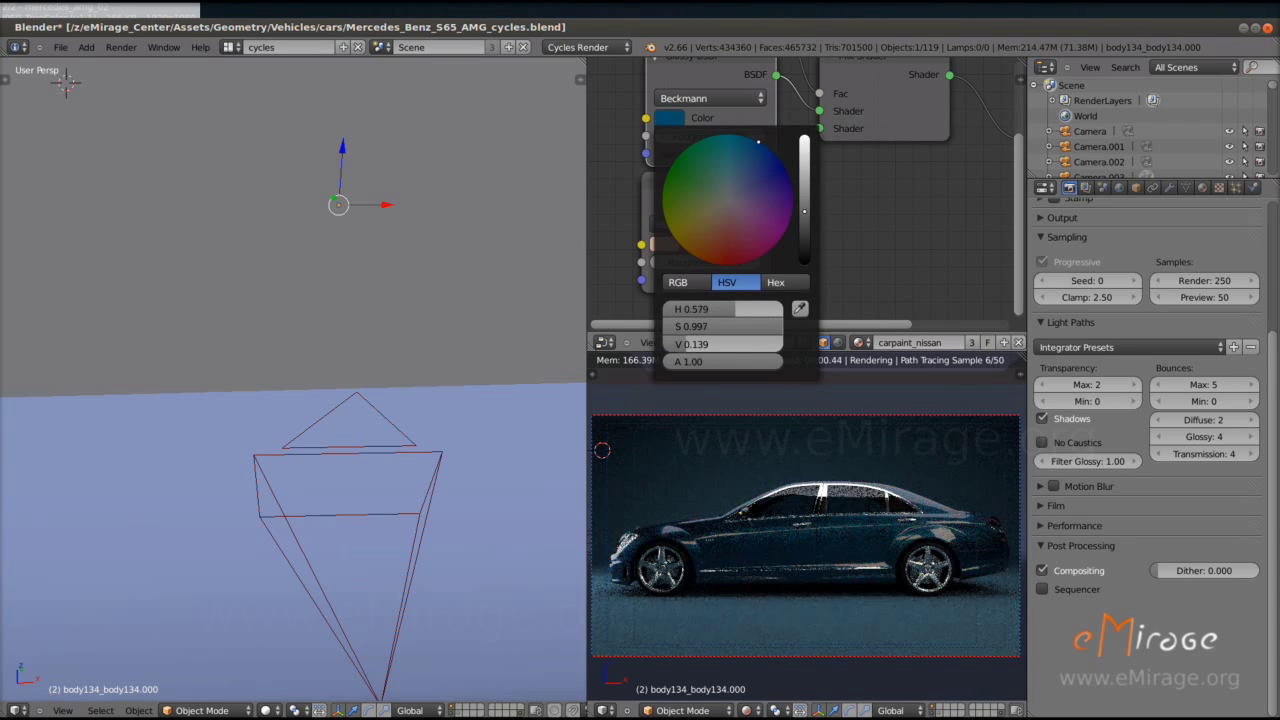
click(666, 244)
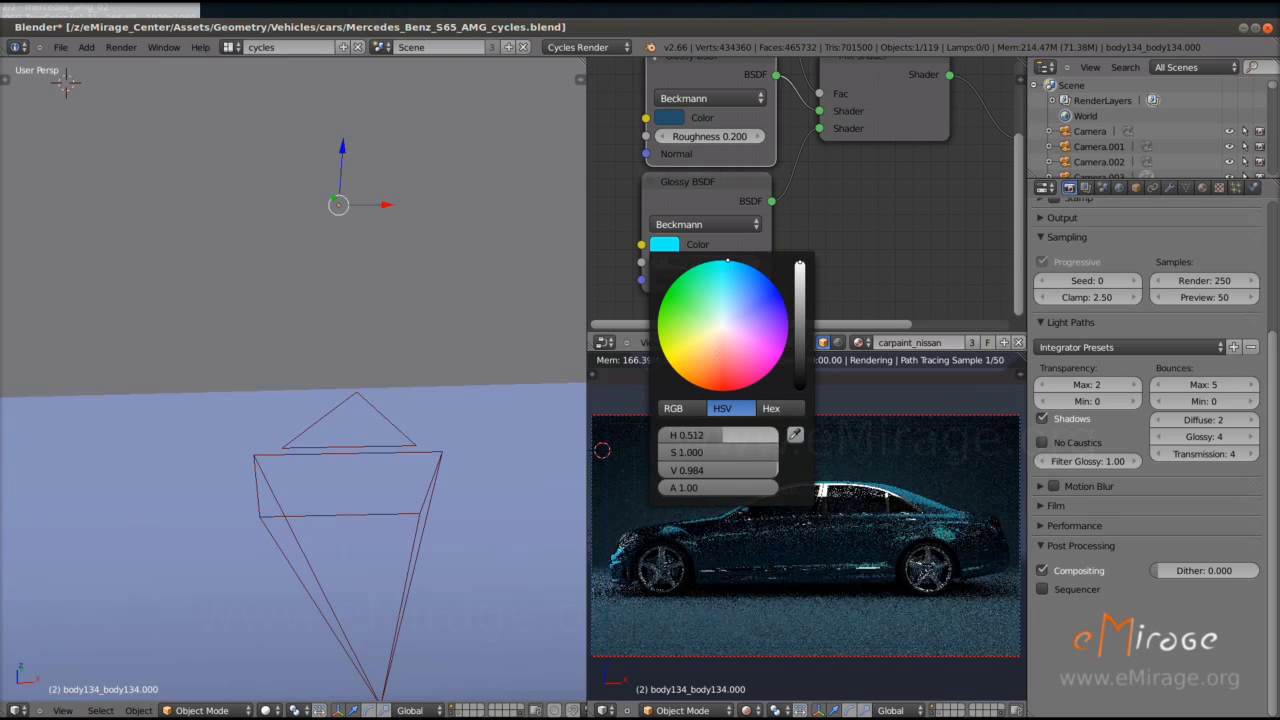
drag(754, 267, 726, 318)
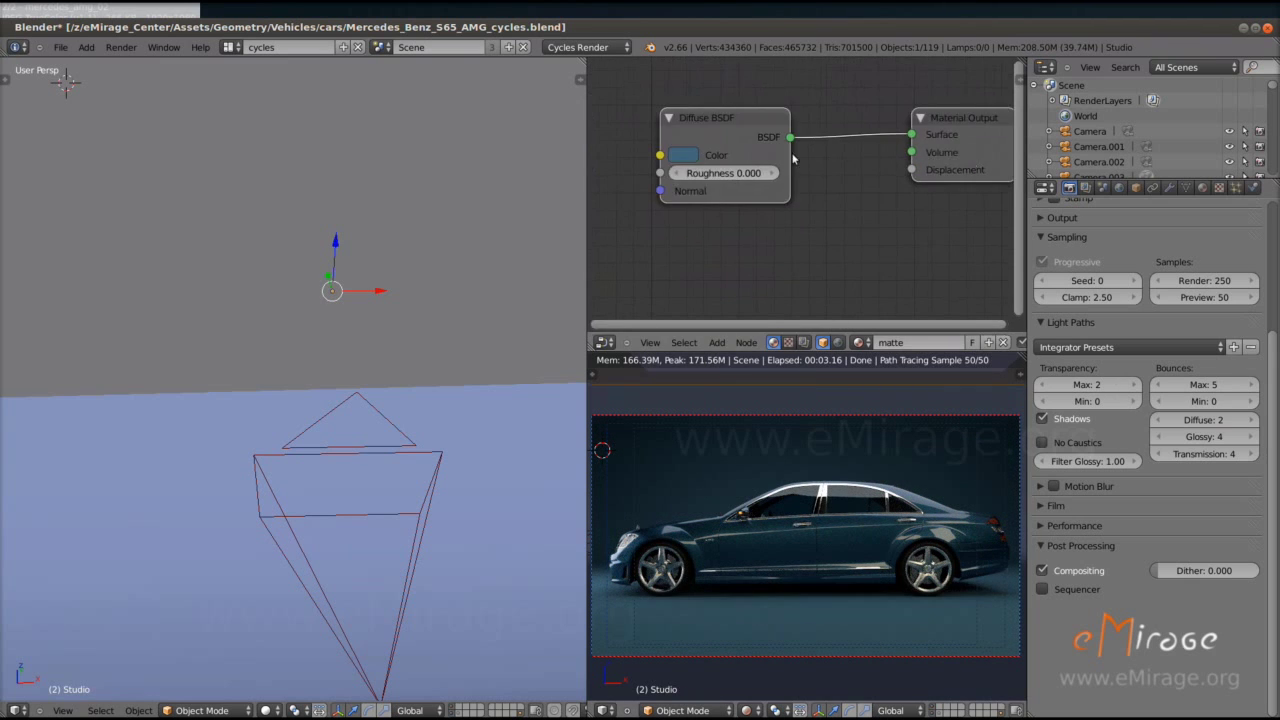
- Darken the studio backdrop's diffuse colour to near-black with a teal tint (Value about 0.04)
click(711, 127)
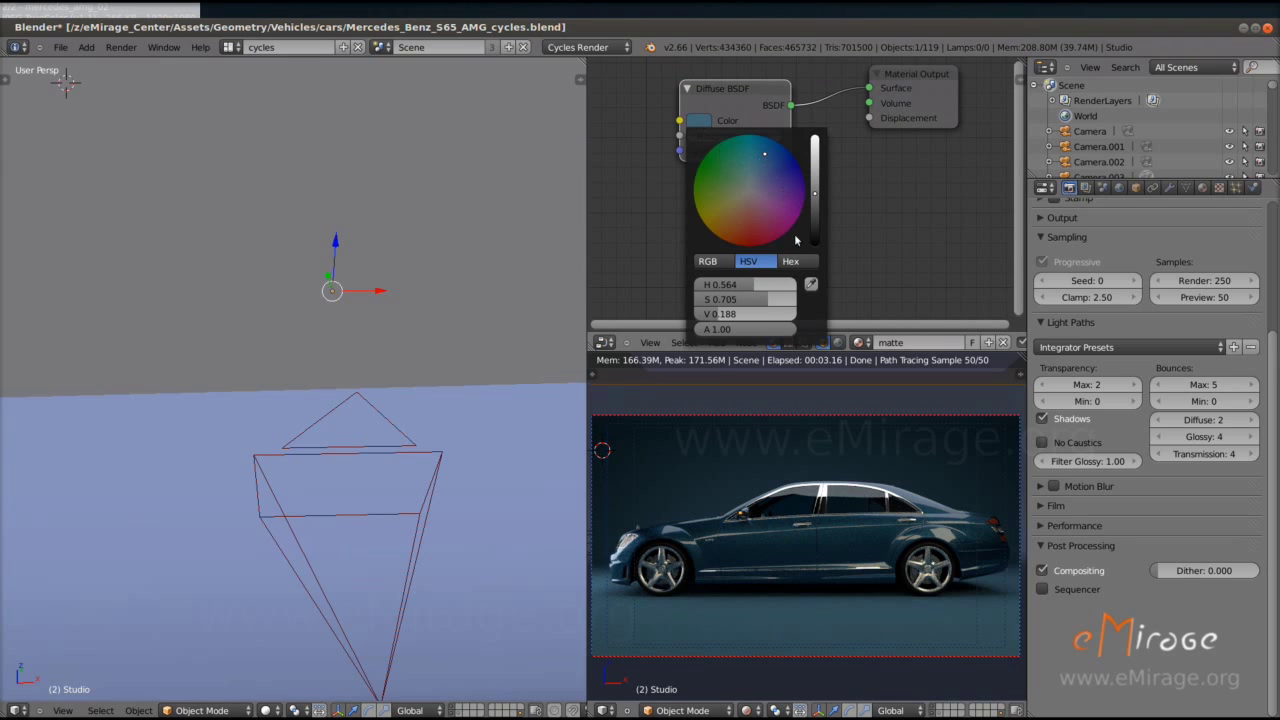
drag(764, 153, 709, 187)
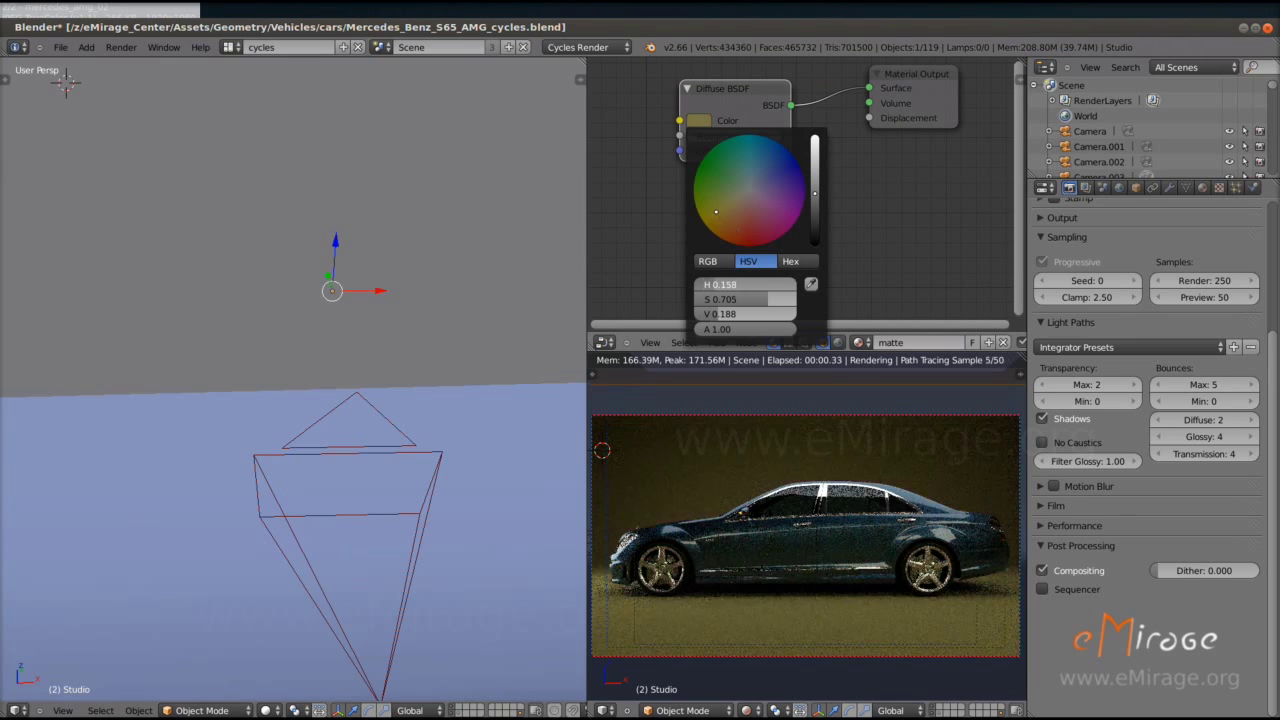
drag(813, 207, 815, 222)
click(737, 155)
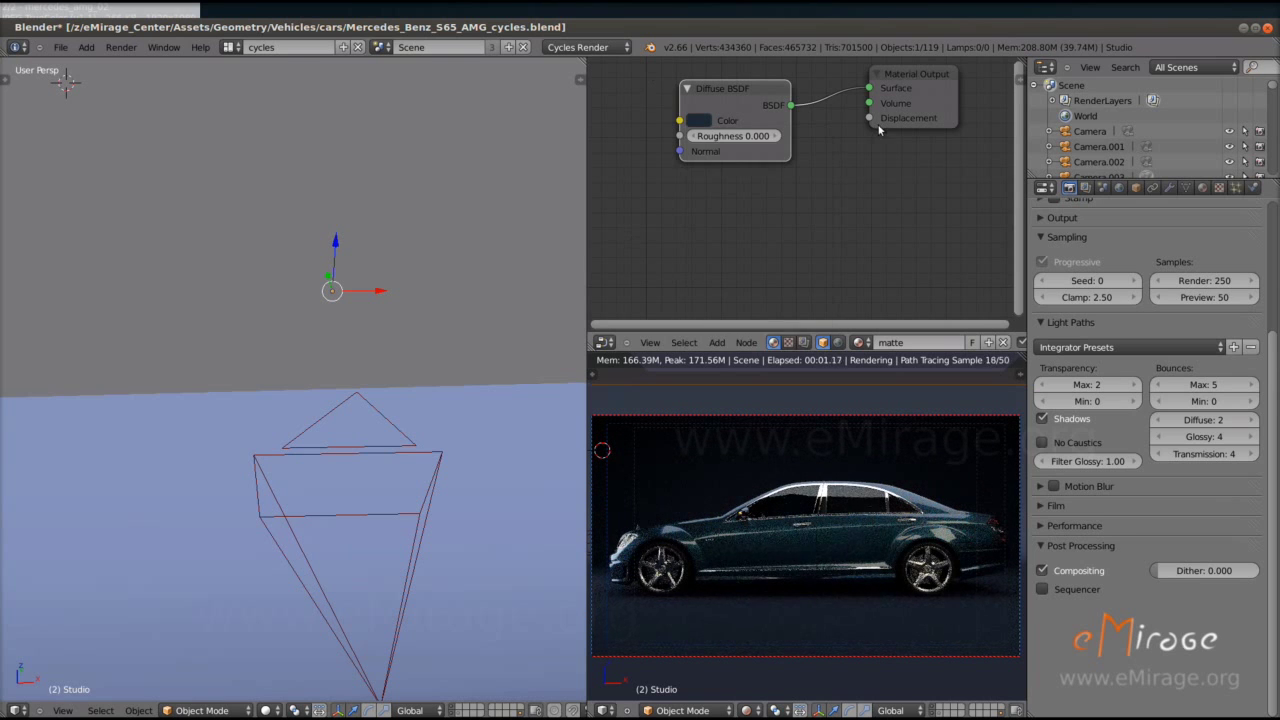
right_click(858, 553)
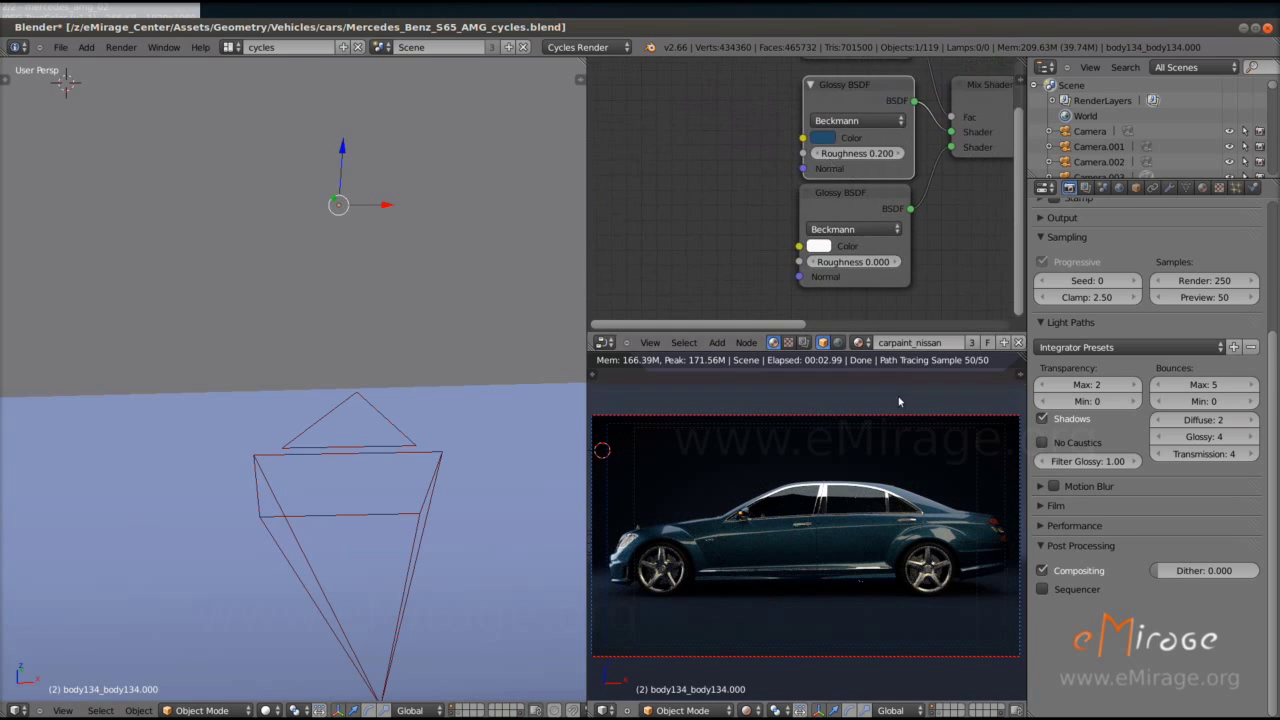
- Look through Camera.001, then the straight frontal Camera, in the render preview
middle_drag(858, 553, 740, 545)
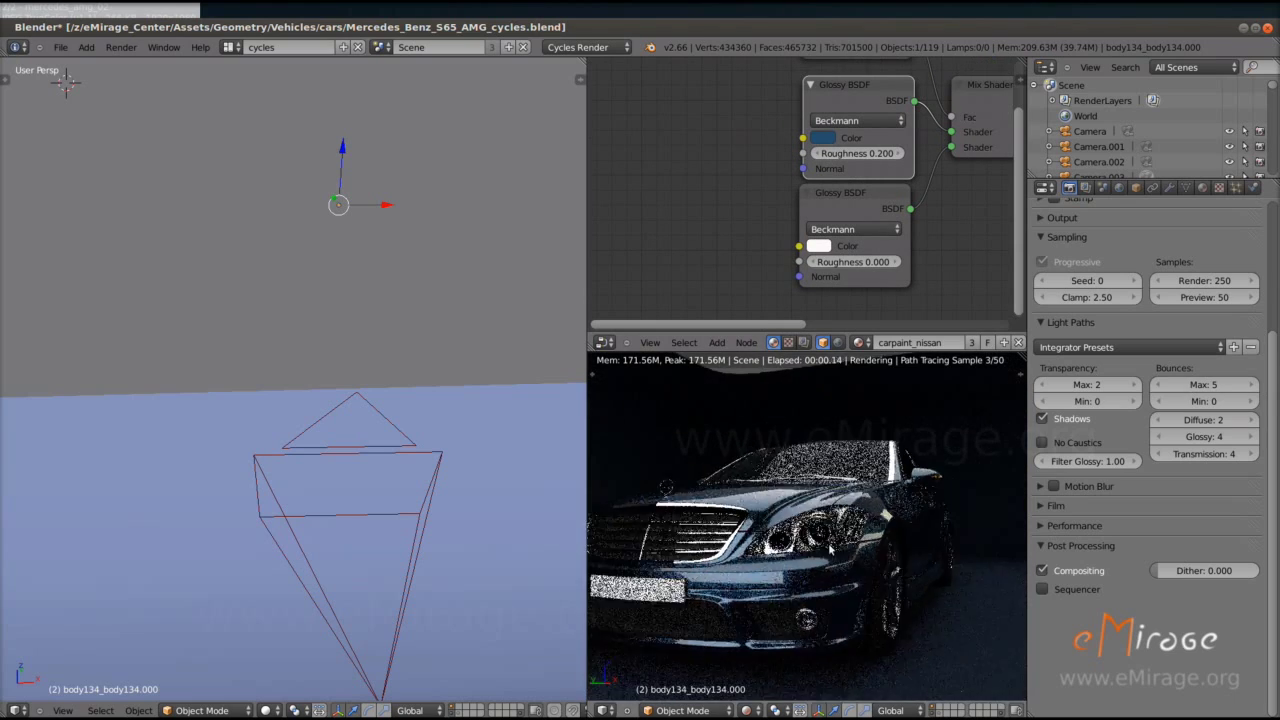
middle_drag(430, 540, 330, 500)
right_click(140, 480)
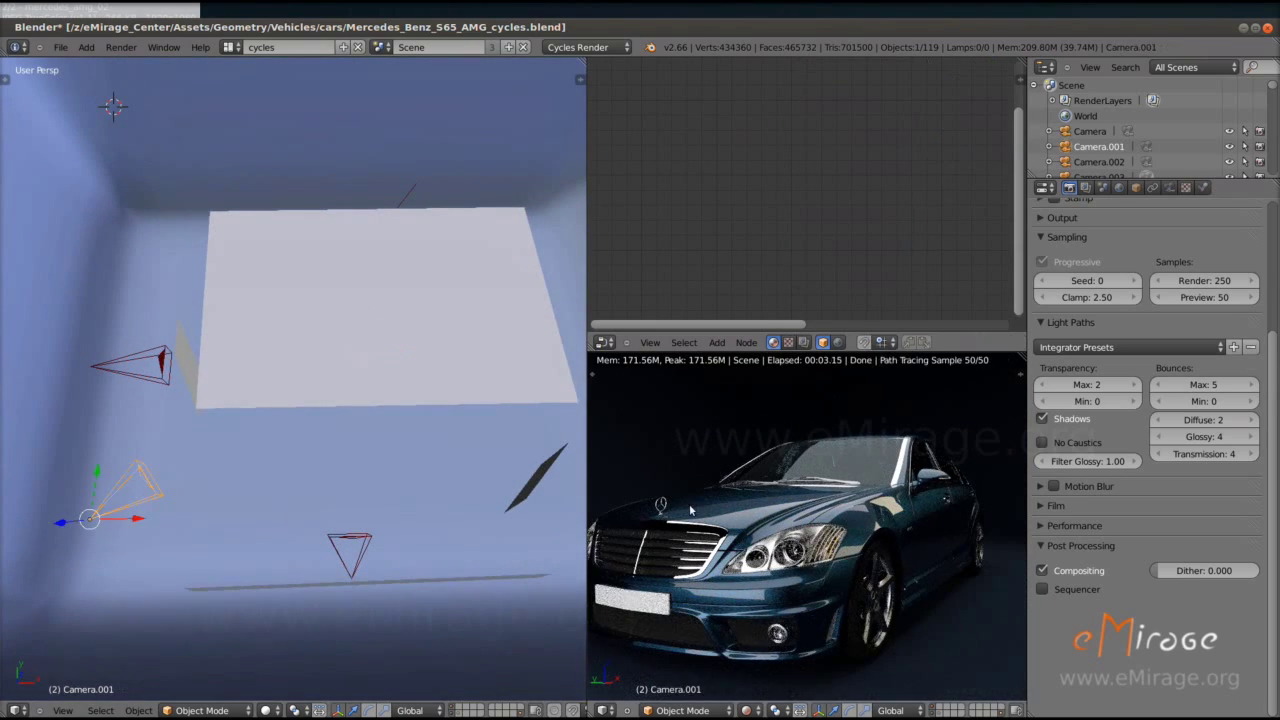
key(ctrl+KP_0)
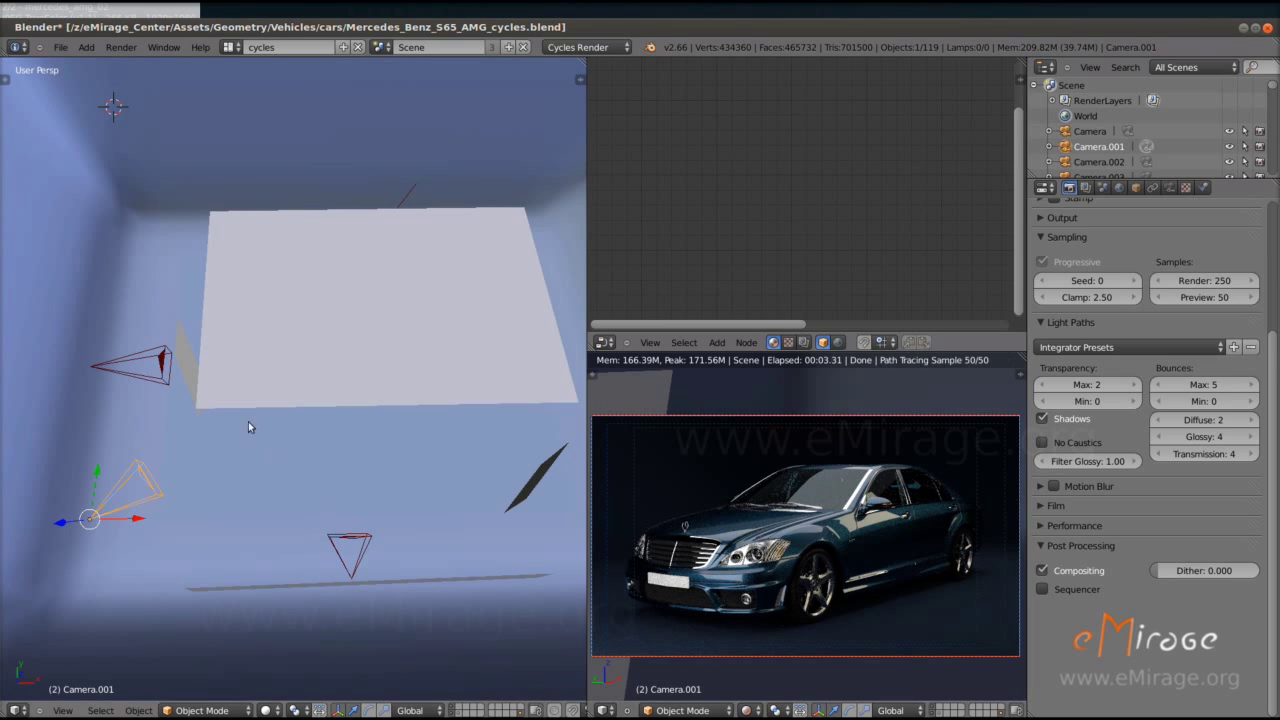
key(ctrl+KP_0)
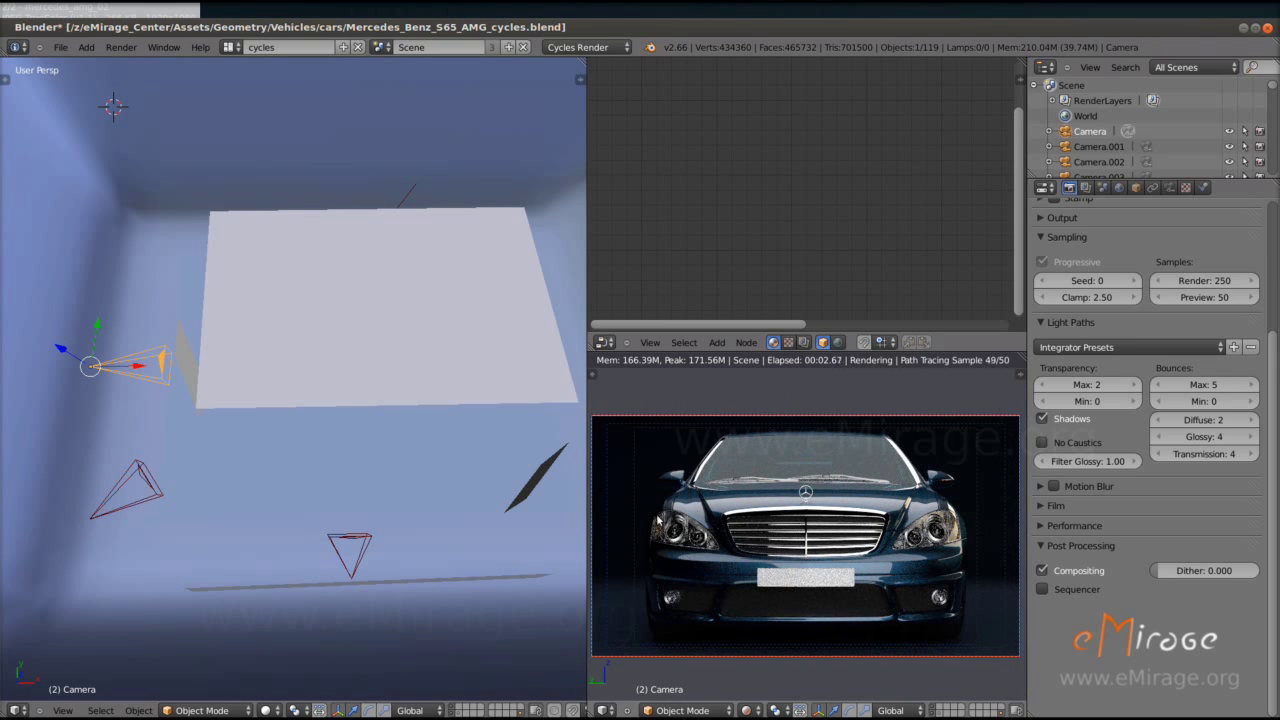
- Make Camera.002 the active view and briefly maximize its headlight close-up preview
mouse_move(357, 407)
middle_down()
mouse_move(426, 425)
mouse_move(263, 385)
middle_up()
right_click(265, 360)
key(ctrl+KP_0)
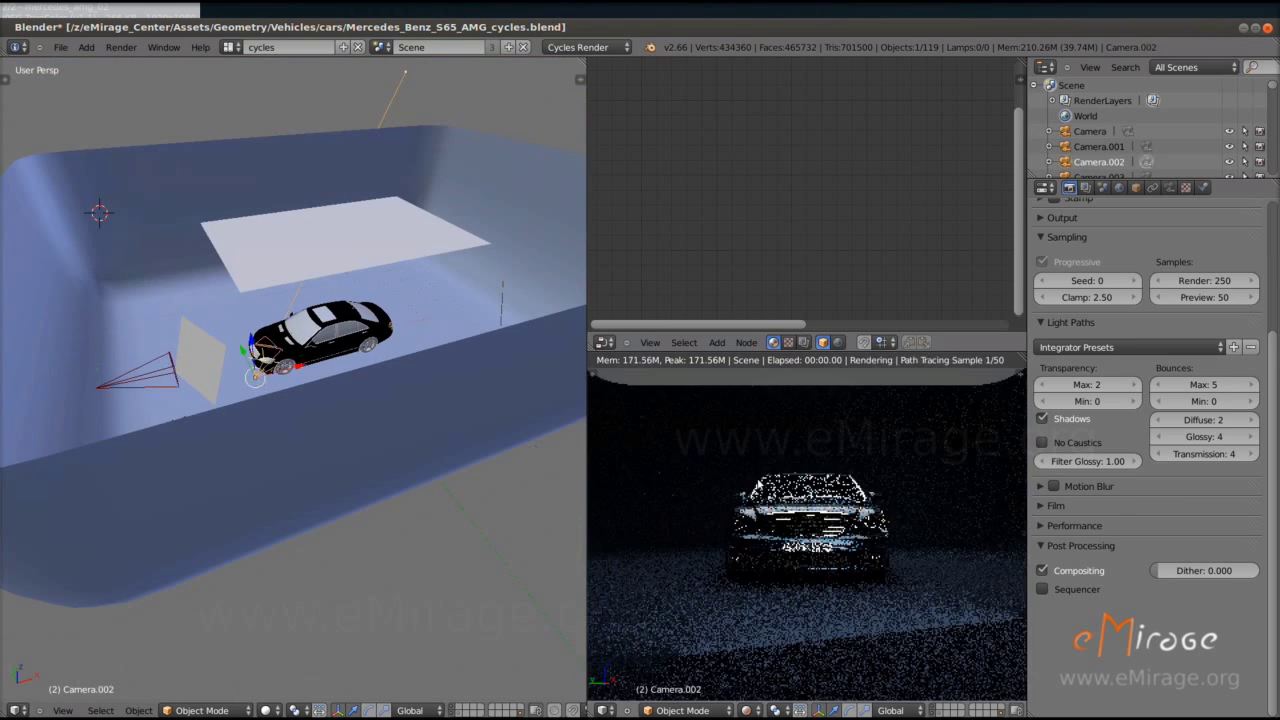
key(ctrl+Up)
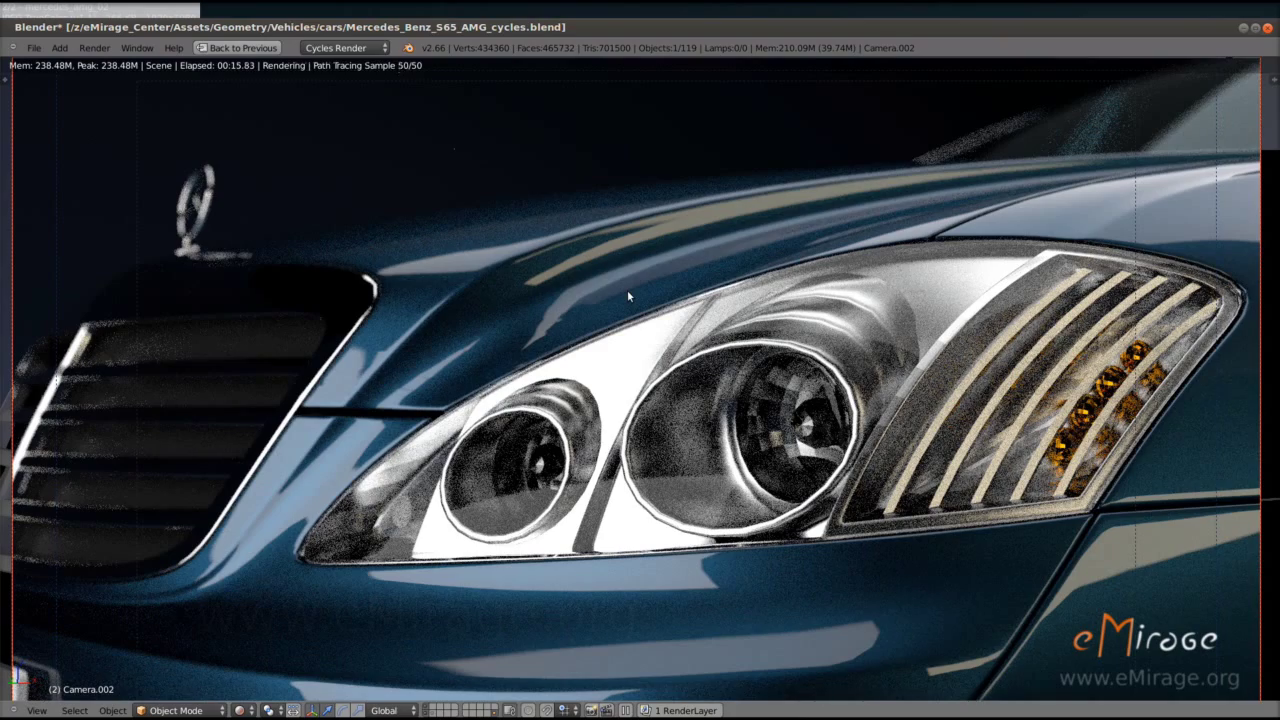
key(ctrl+Up)
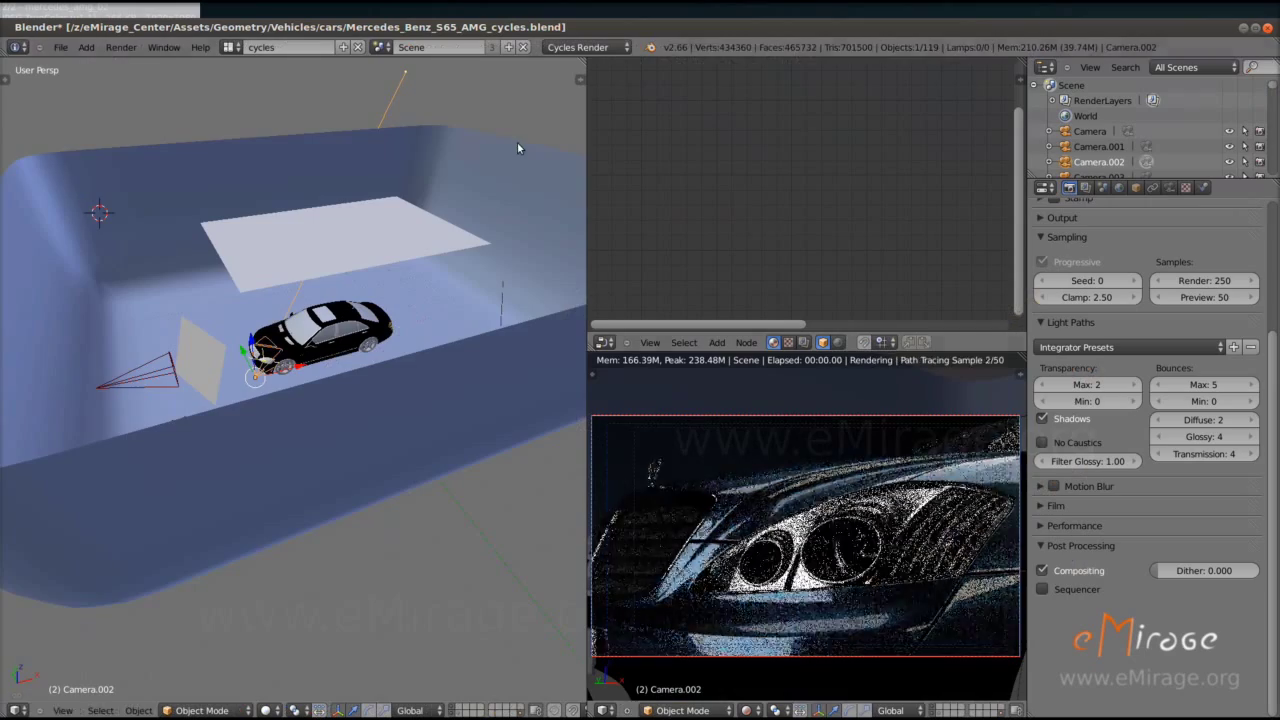
middle_drag(517, 148, 352, 446)
- Maximize the render preview and select the front wheel from a front-left view
key(ctrl+Up)
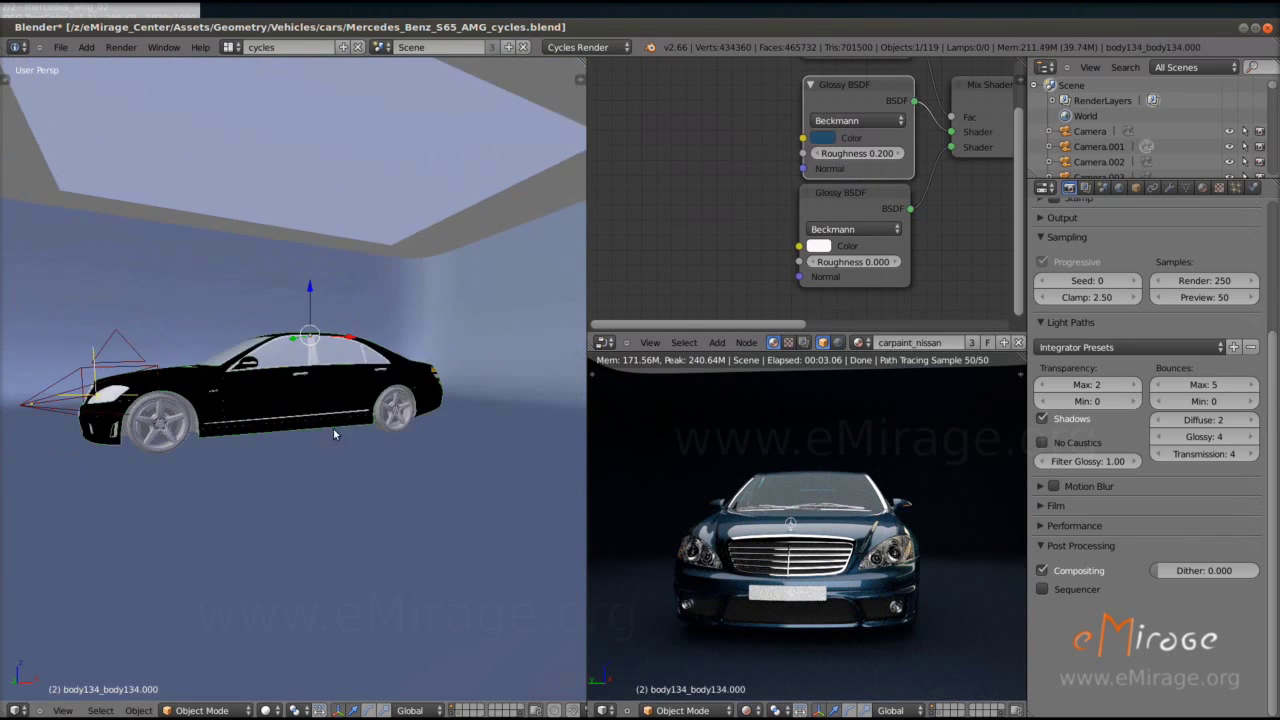
scroll(333, 433, up, 5)
mouse_move(333, 433)
middle_down()
mouse_move(330, 560)
mouse_move(287, 535)
middle_up()
right_click(330, 558)
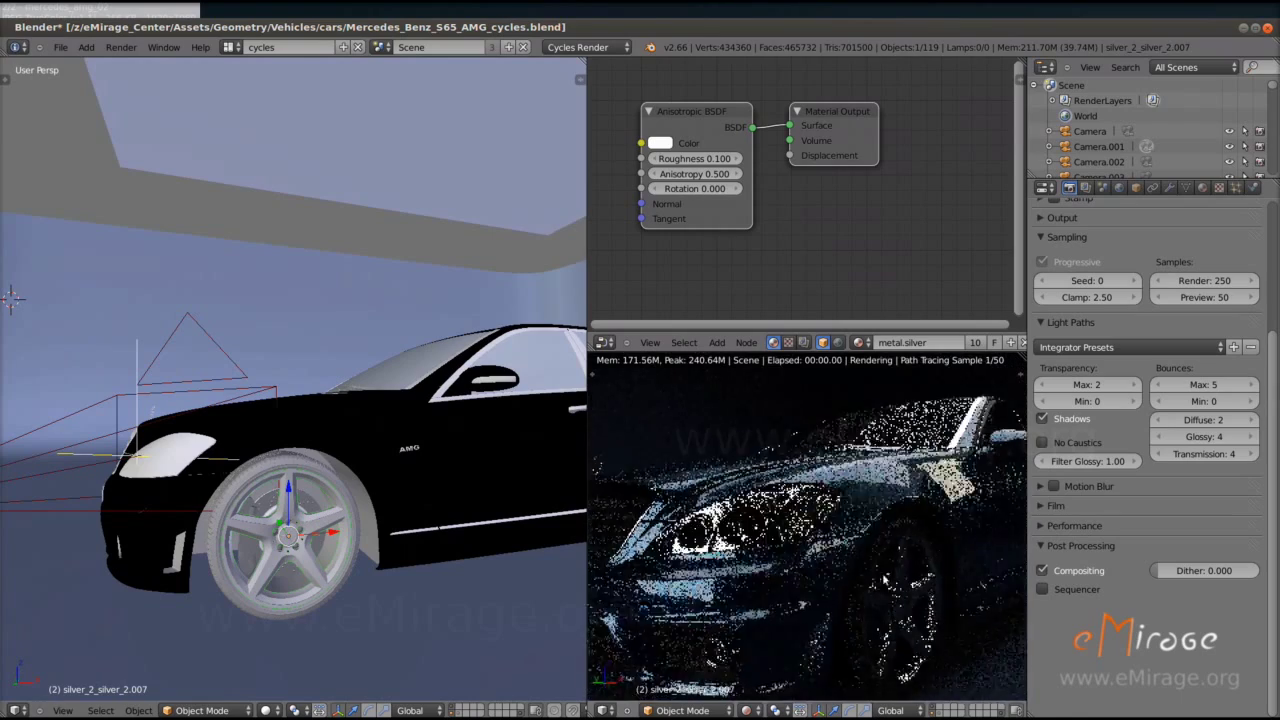
middle_drag(800, 540, 848, 567)
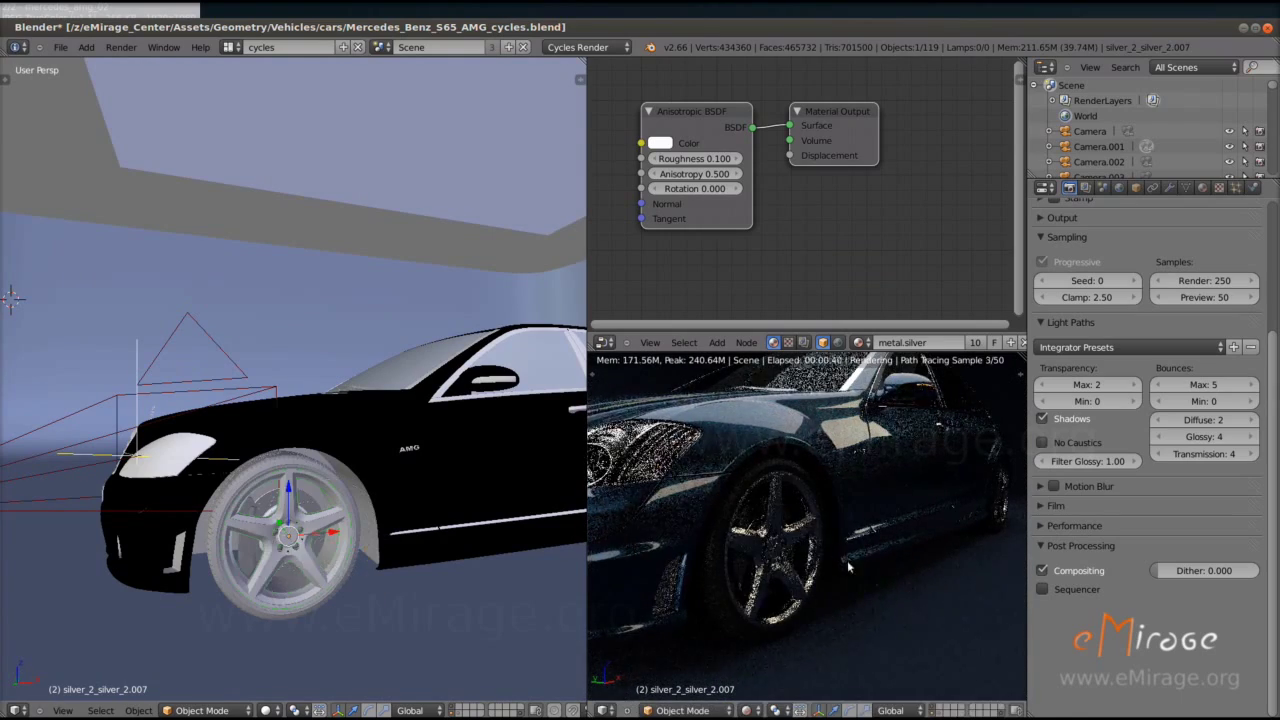
key(r)
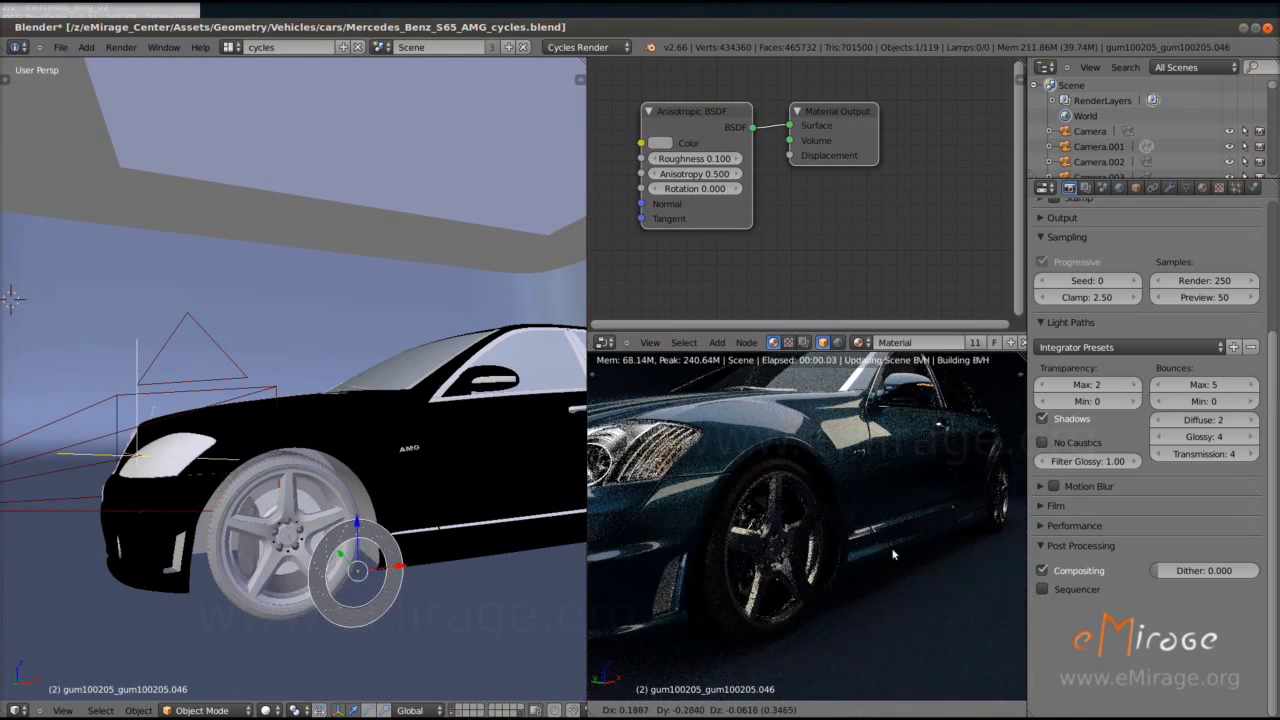
- Set the viewport start resolution in Performance to 512
click(1046, 526)
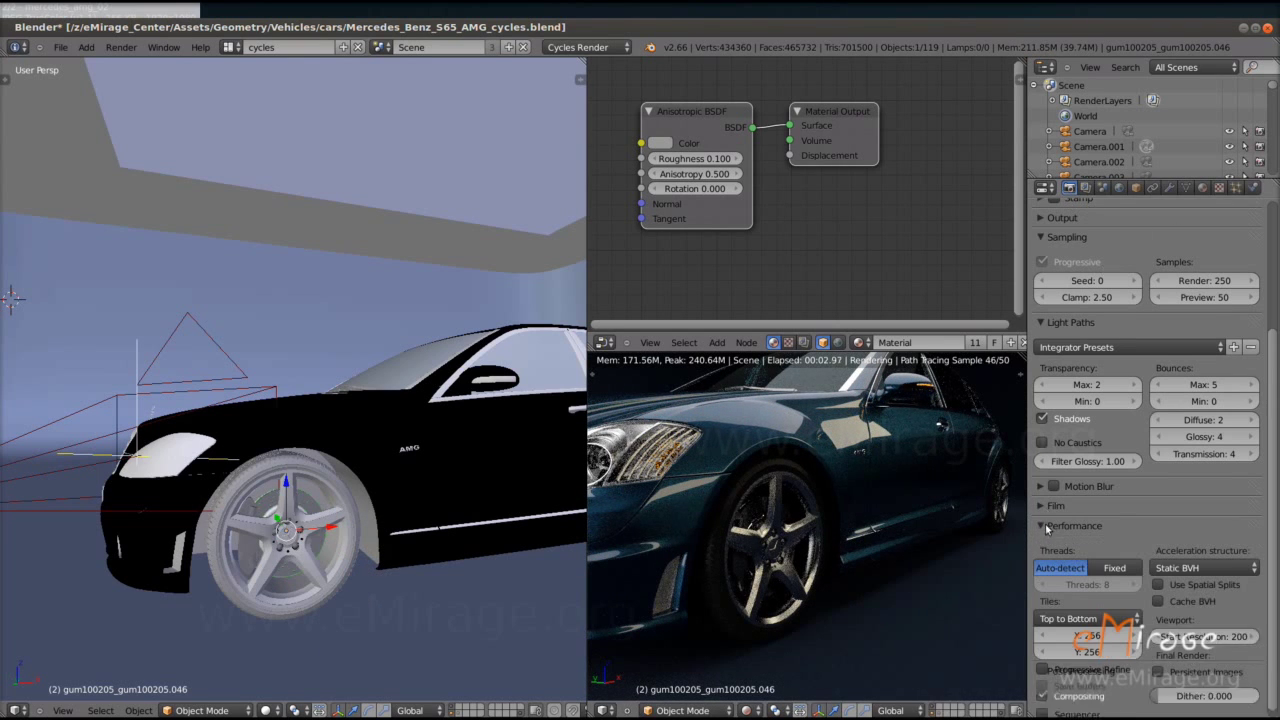
click(1226, 648)
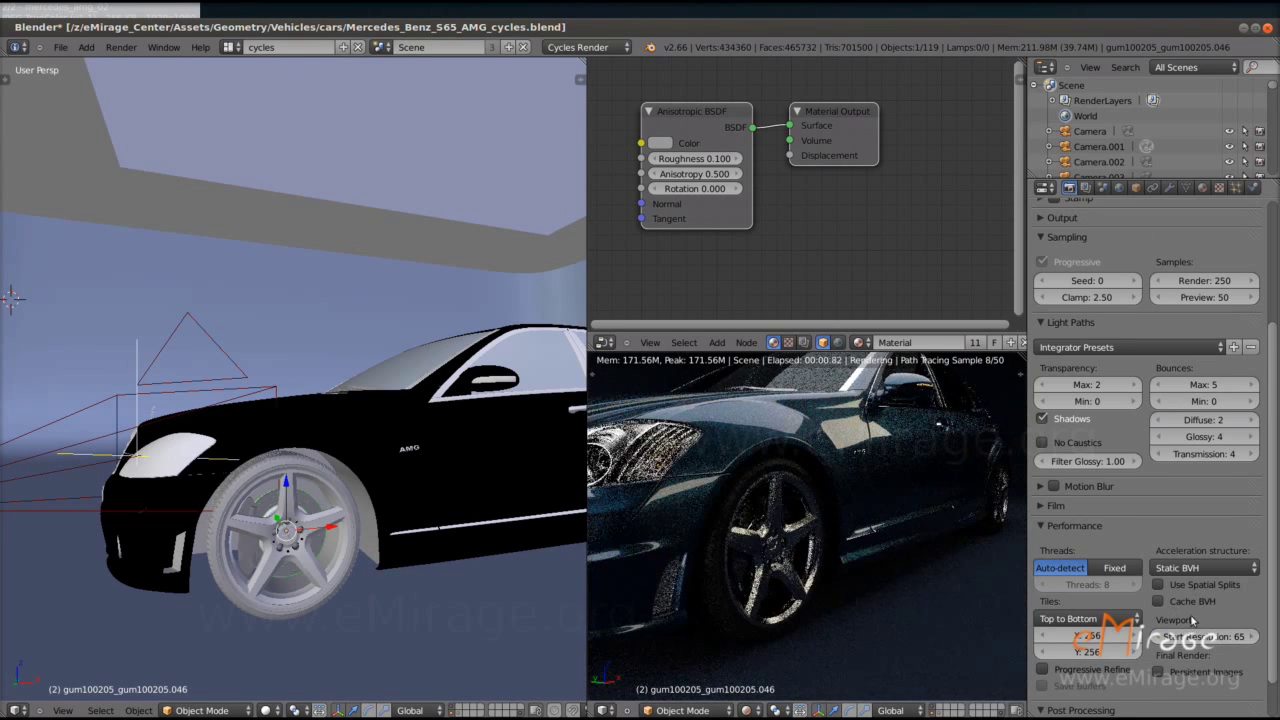
click(1156, 637)
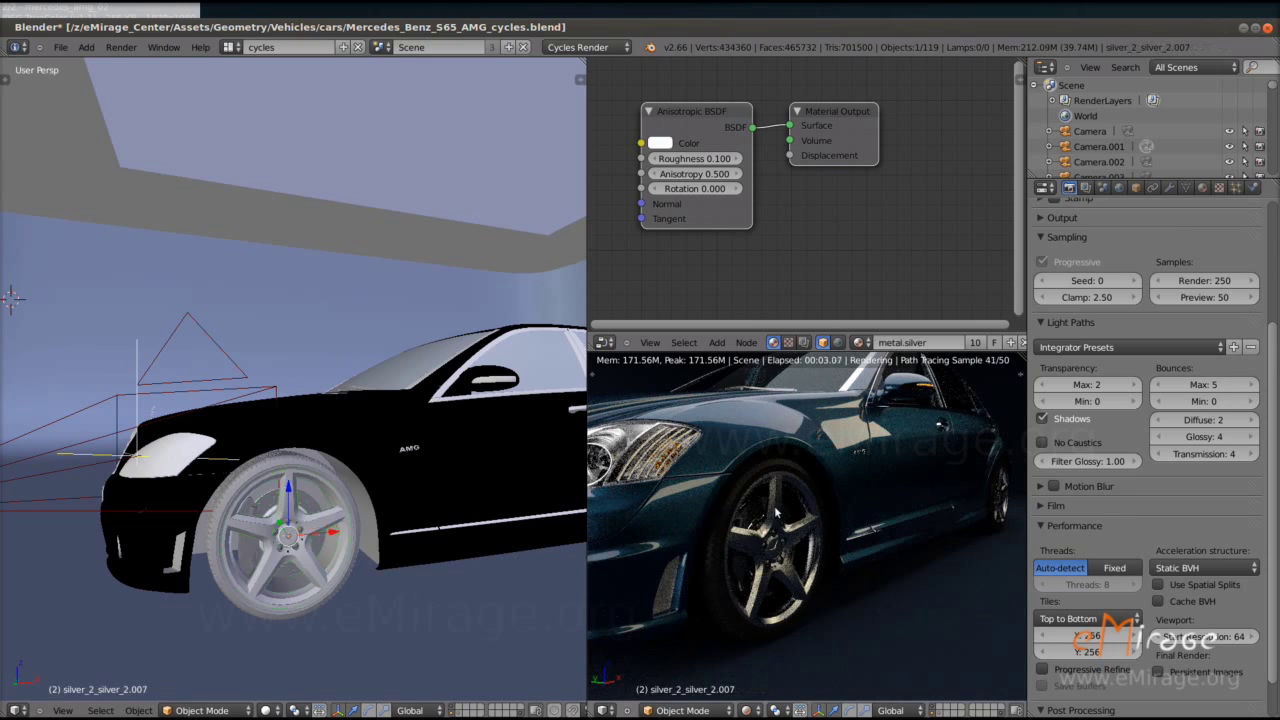
- Set Sampling preview samples to 0 so the preview refines without limit
key(g)
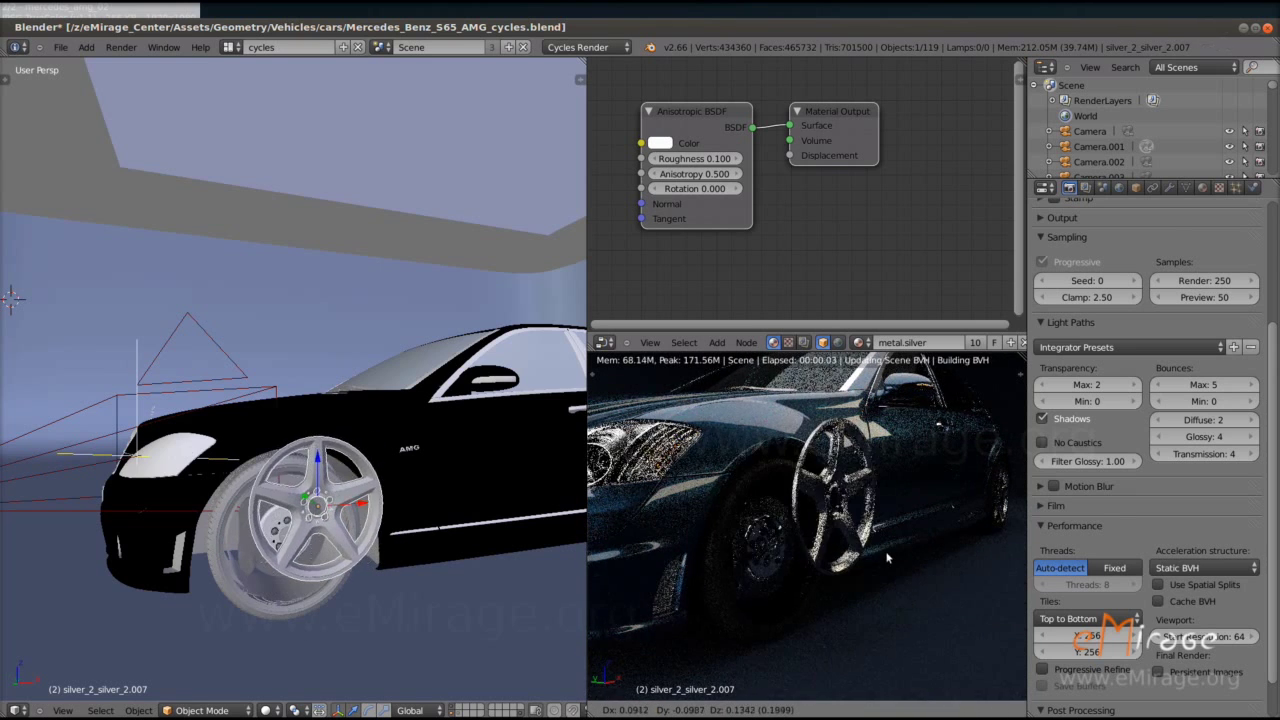
right_click(886, 558)
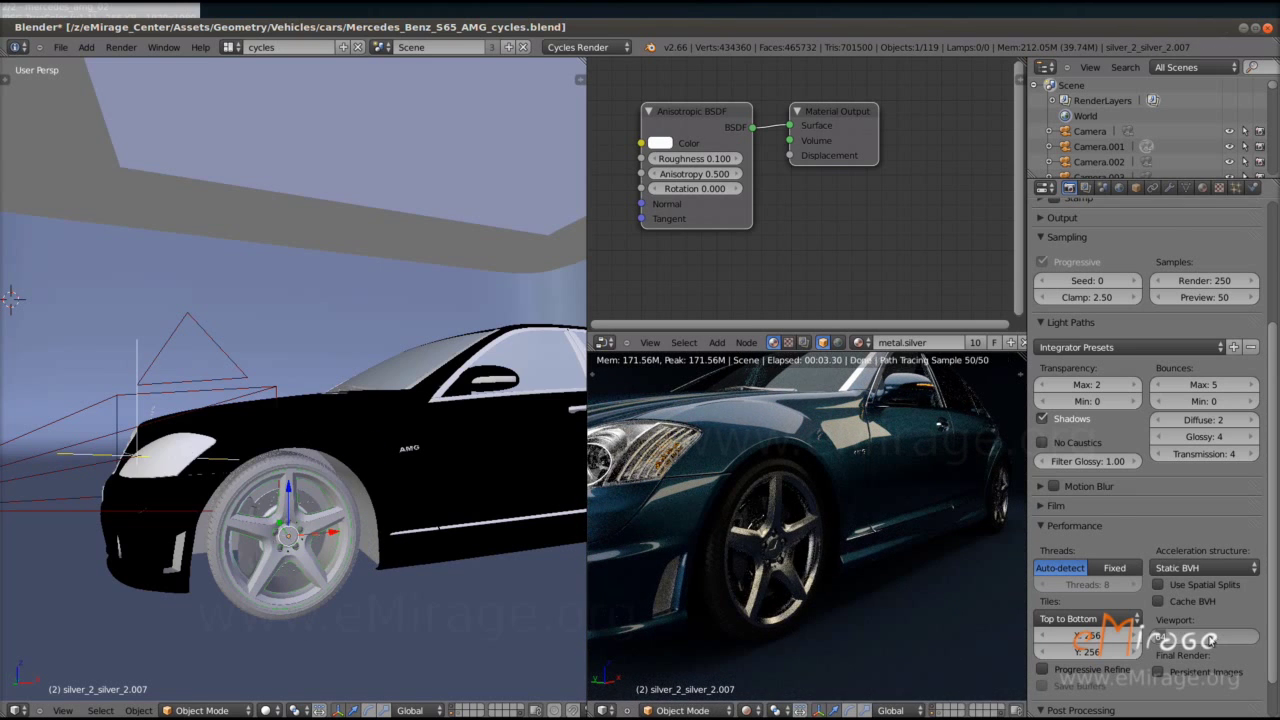
scroll(929, 583, up, 2)
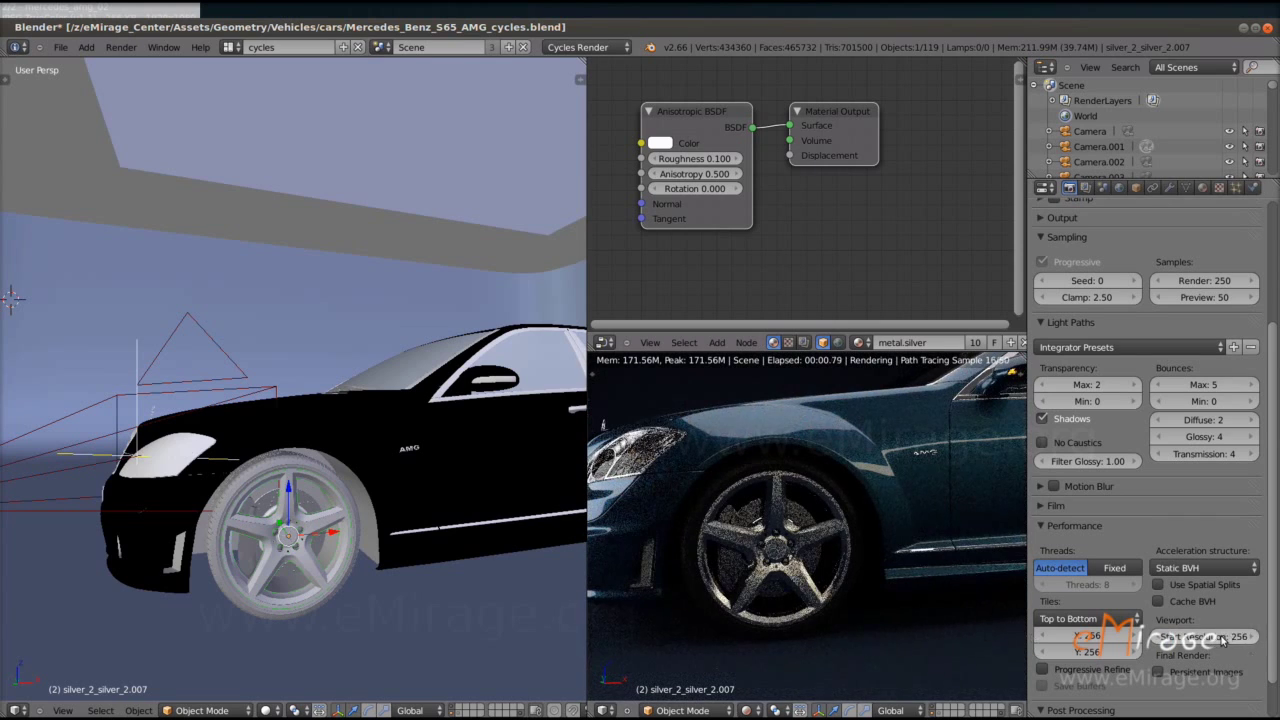
ctrl+scroll(1221, 640, up, 1)
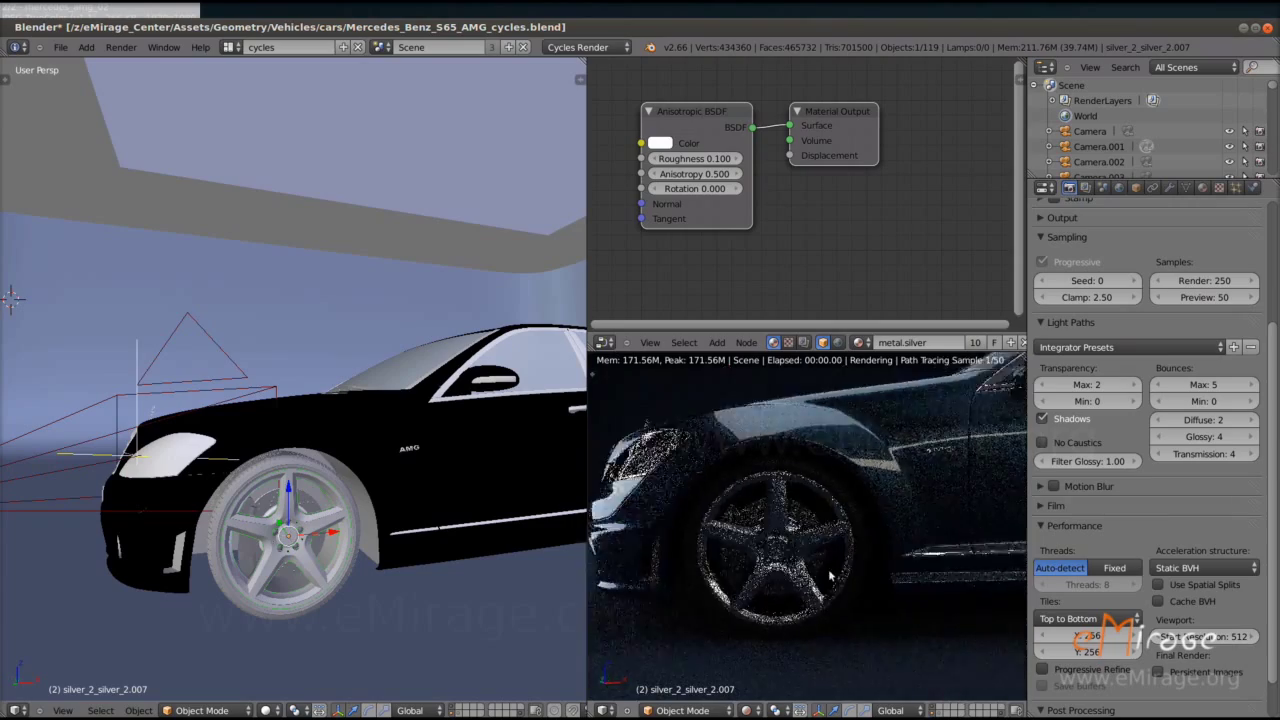
mouse_move(842, 563)
middle_down()
mouse_move(882, 597)
mouse_move(829, 604)
middle_up()
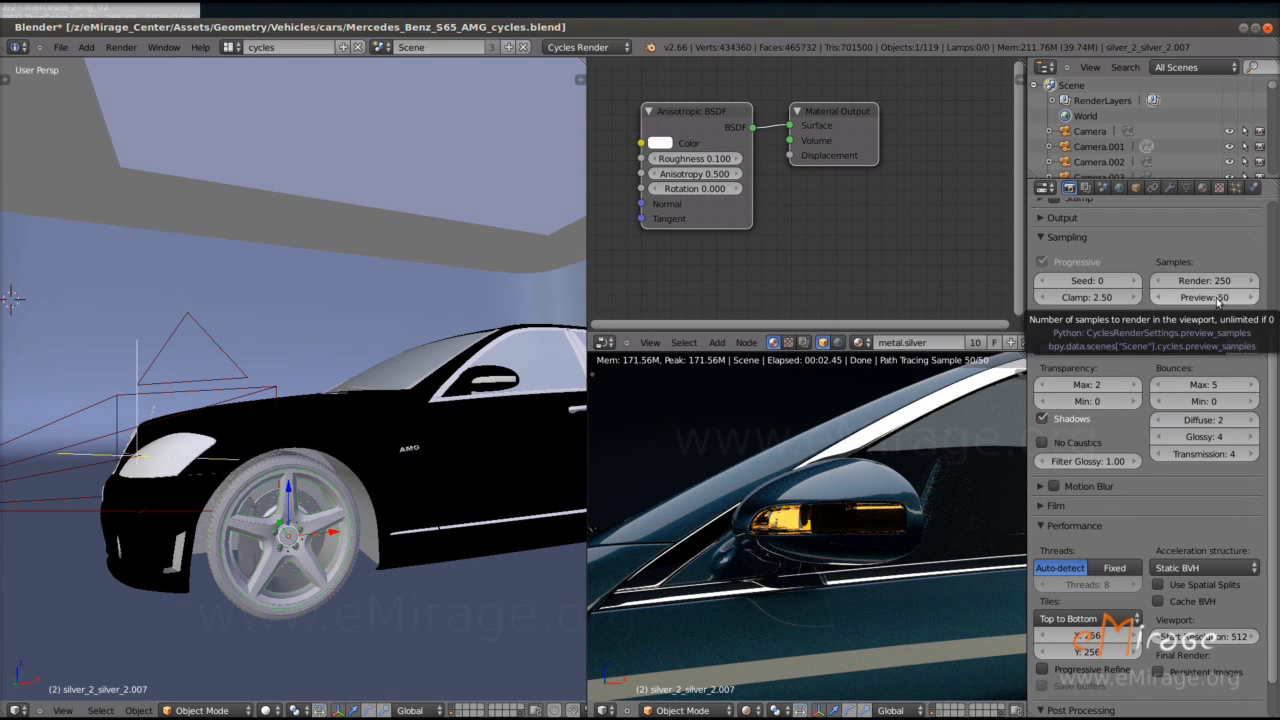
drag(1243, 296, 1150, 297)
- Maximize the rendered view, then pause and resume rendering from a front three-quarter angle
key(ctrl+Up)
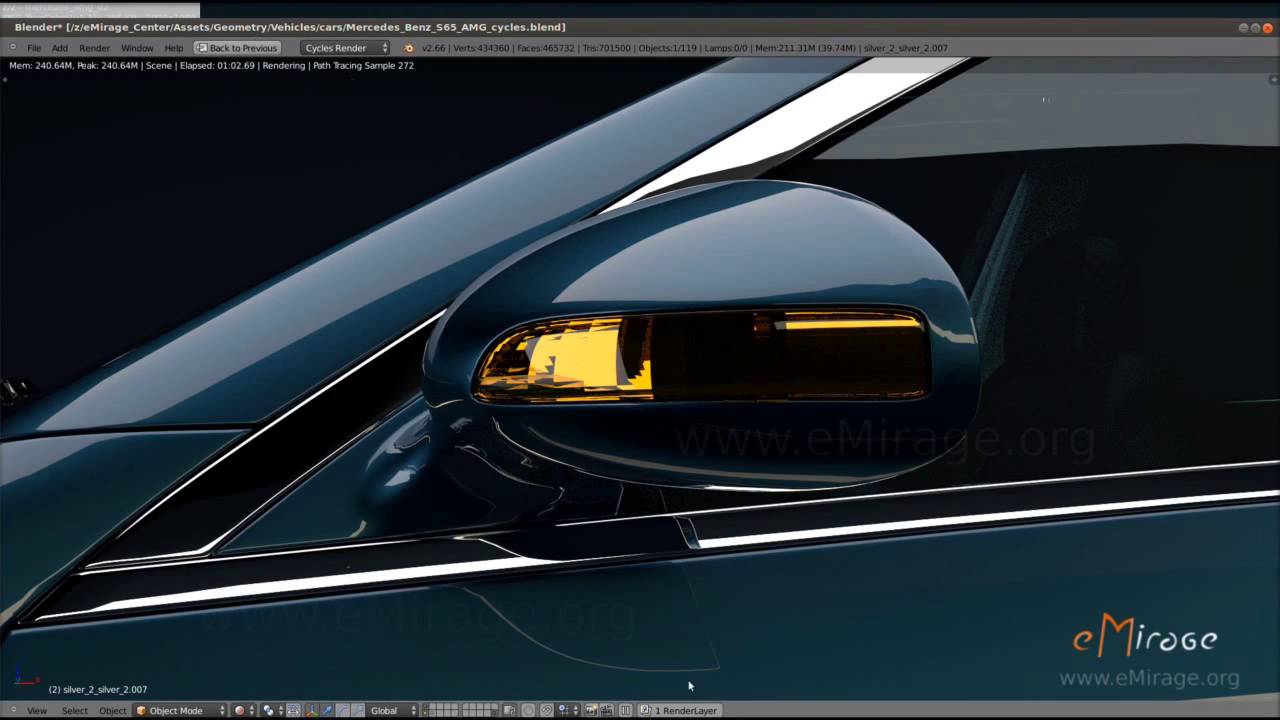
click(623, 710)
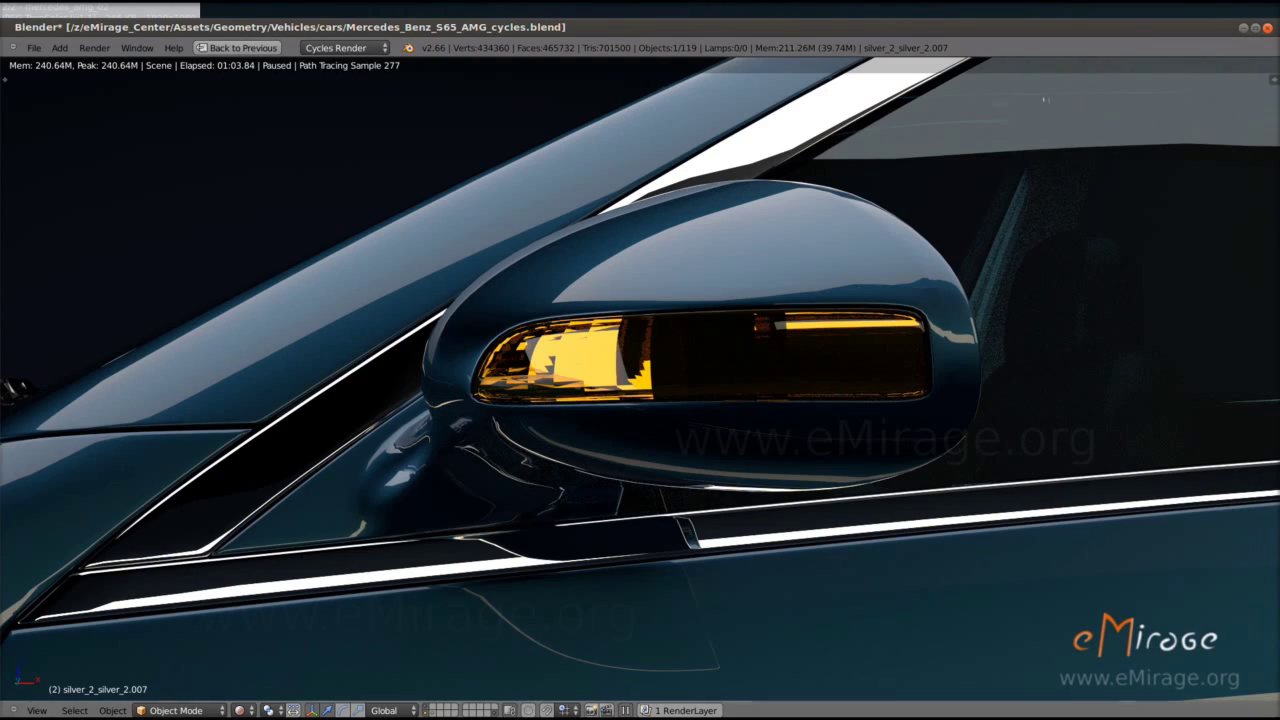
click(625, 710)
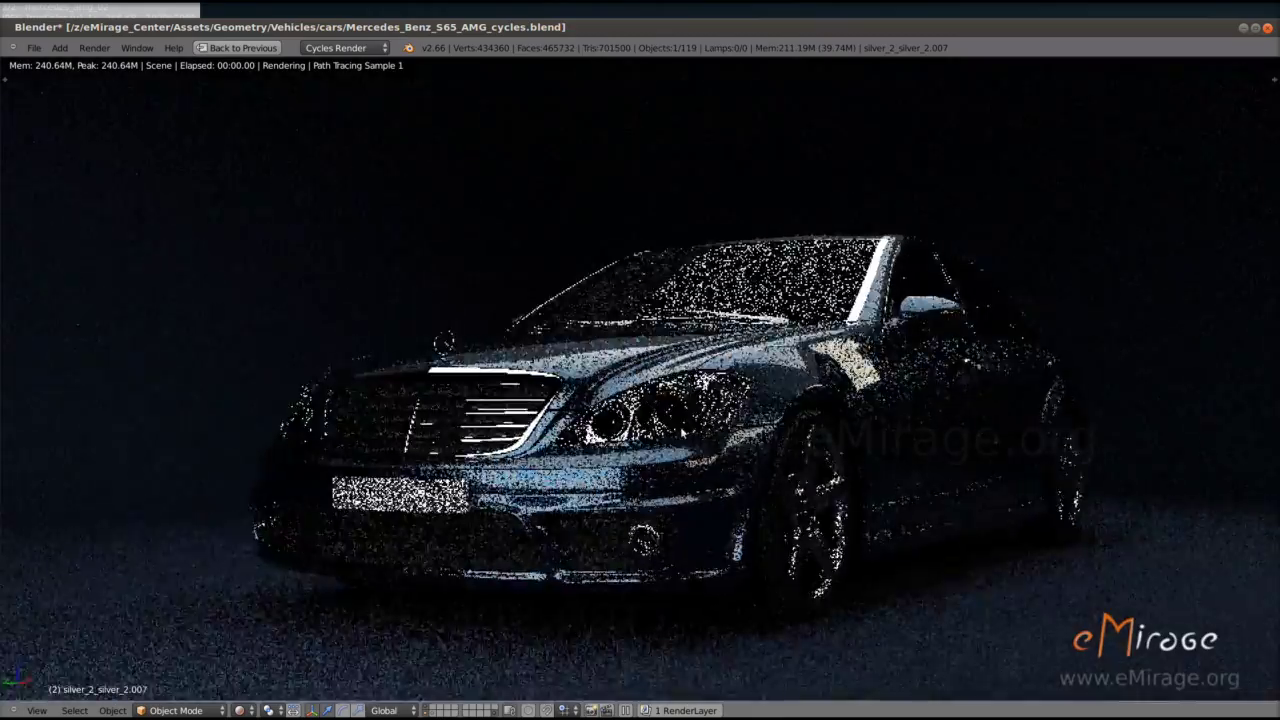
- Show the render full screen and limit rendering to a border over the windshield
key(ctrl+Up)
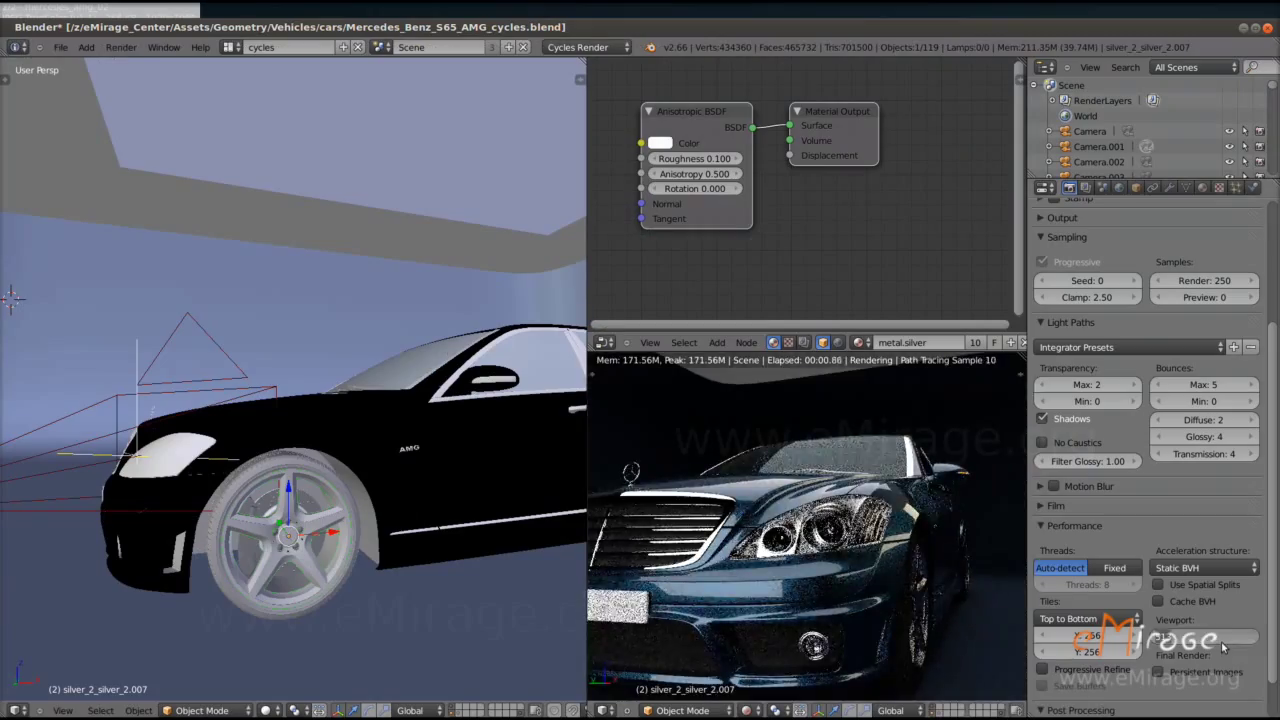
key(F12)
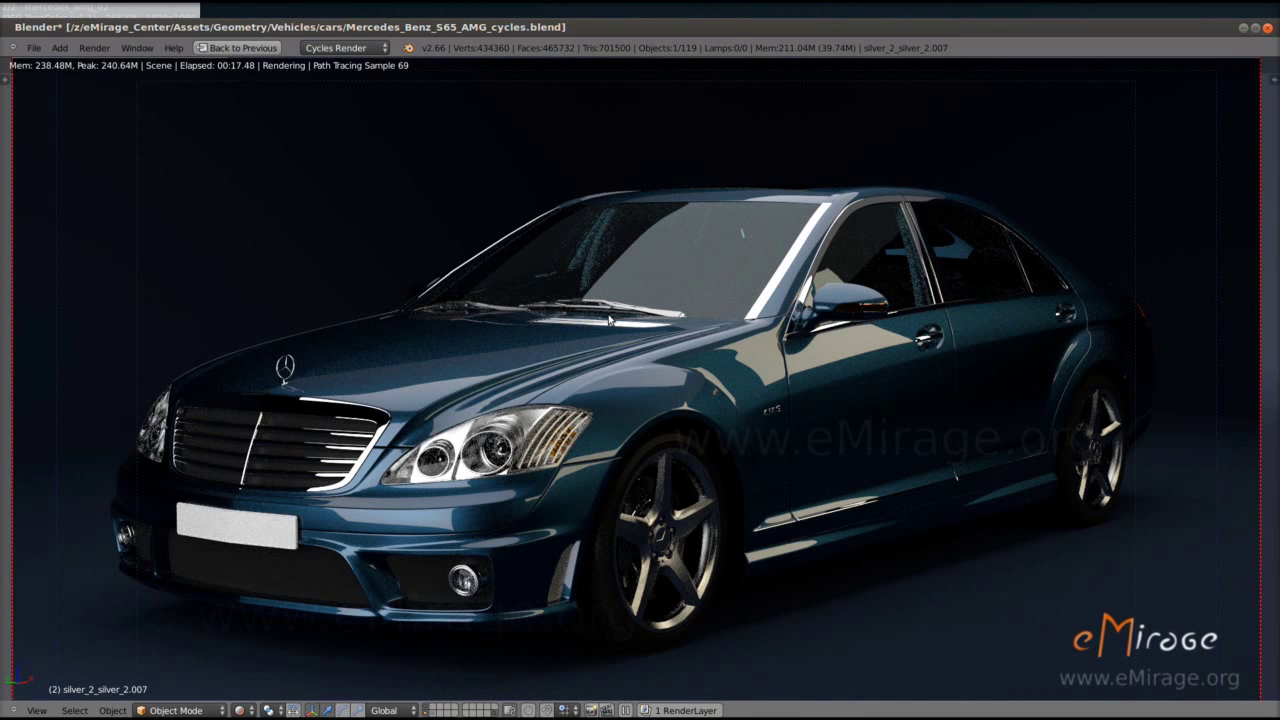
key(ctrl+b)
drag(500, 193, 616, 257)
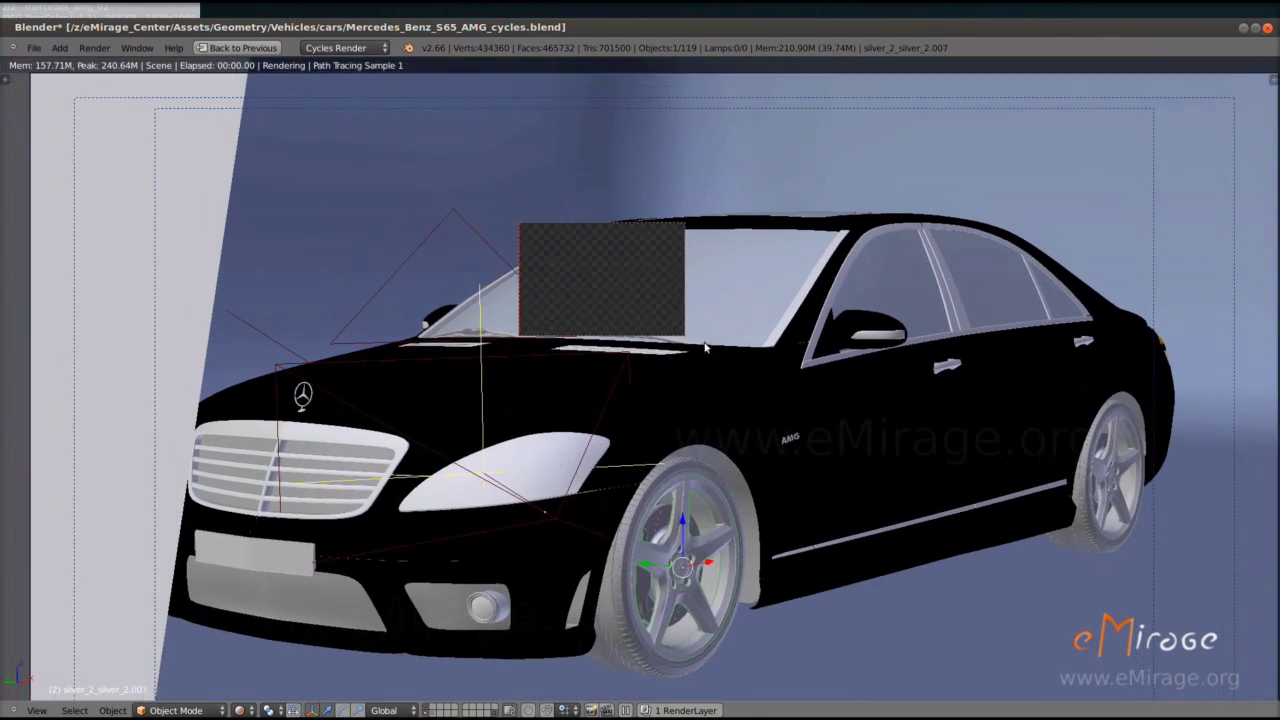
scroll(800, 366, up, 2)
scroll(684, 394, up, 4)
scroll(823, 366, up, 3)
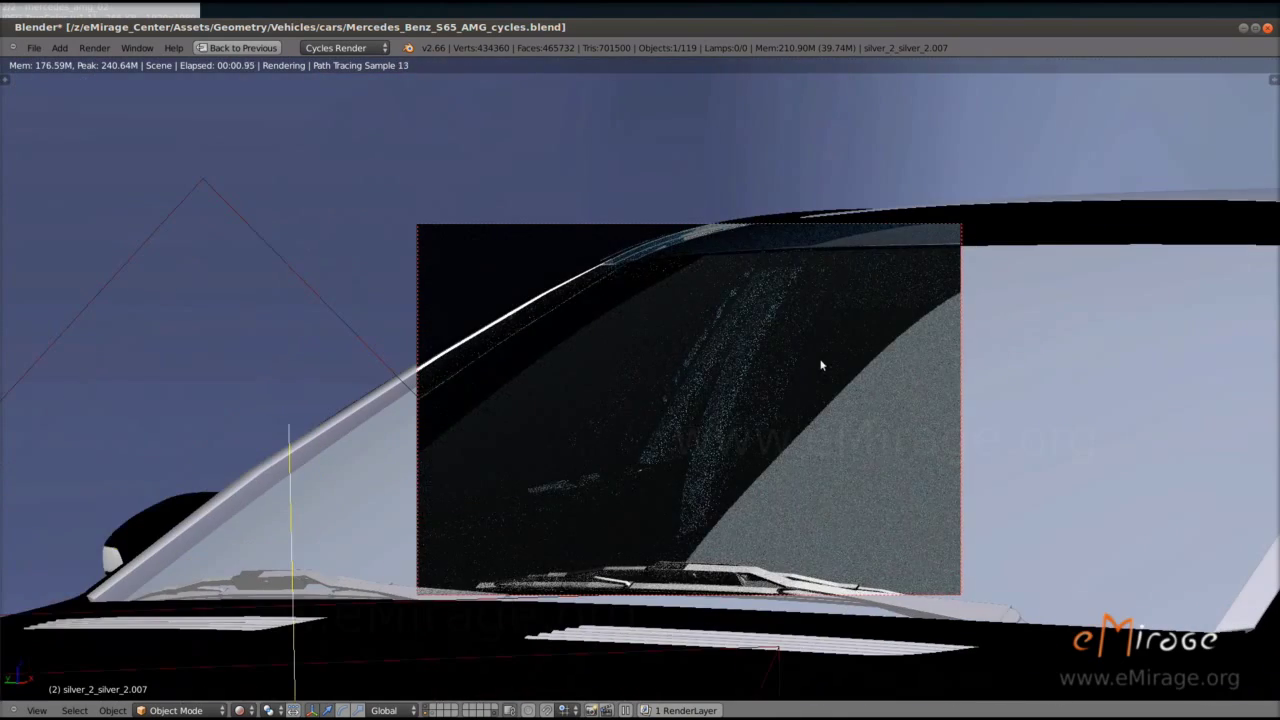
scroll(775, 327, down, 3)
scroll(760, 333, down, 5)
- Draw render borders over the front wheel and then the grille
key(ctrl+b)
drag(575, 323, 798, 506)
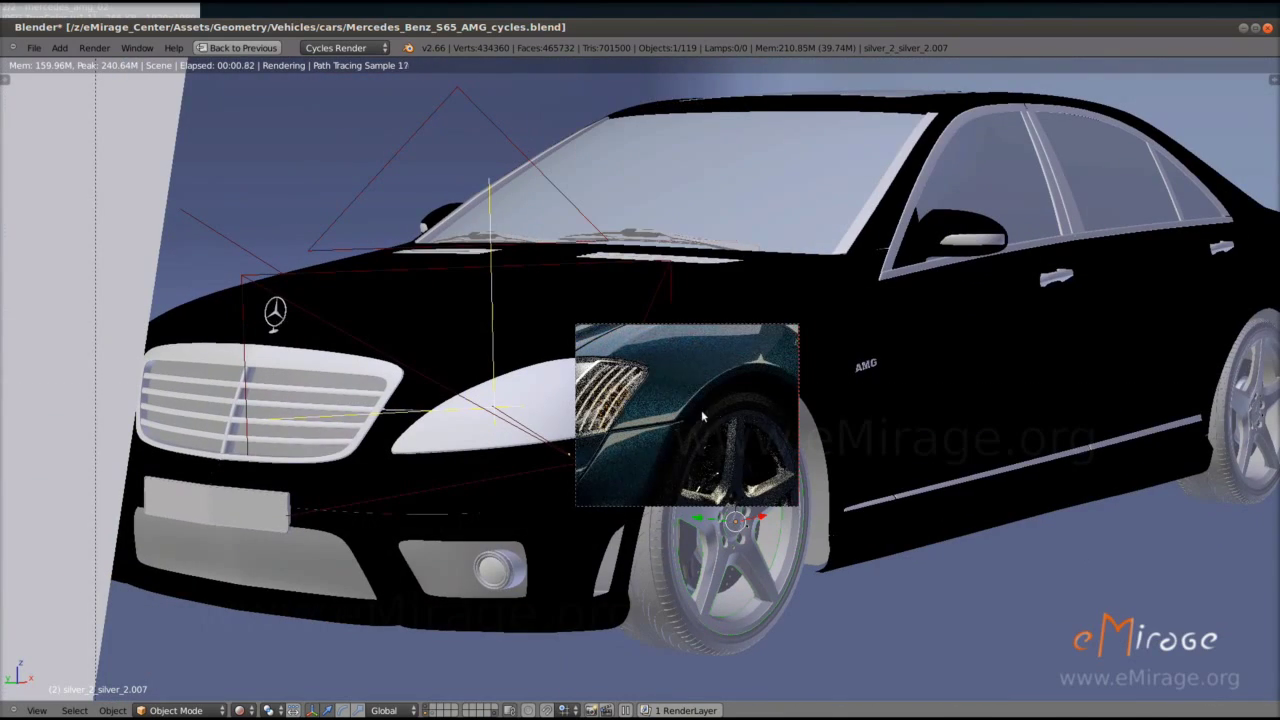
key(ctrl+b)
drag(230, 348, 464, 578)
scroll(843, 498, up, 2)
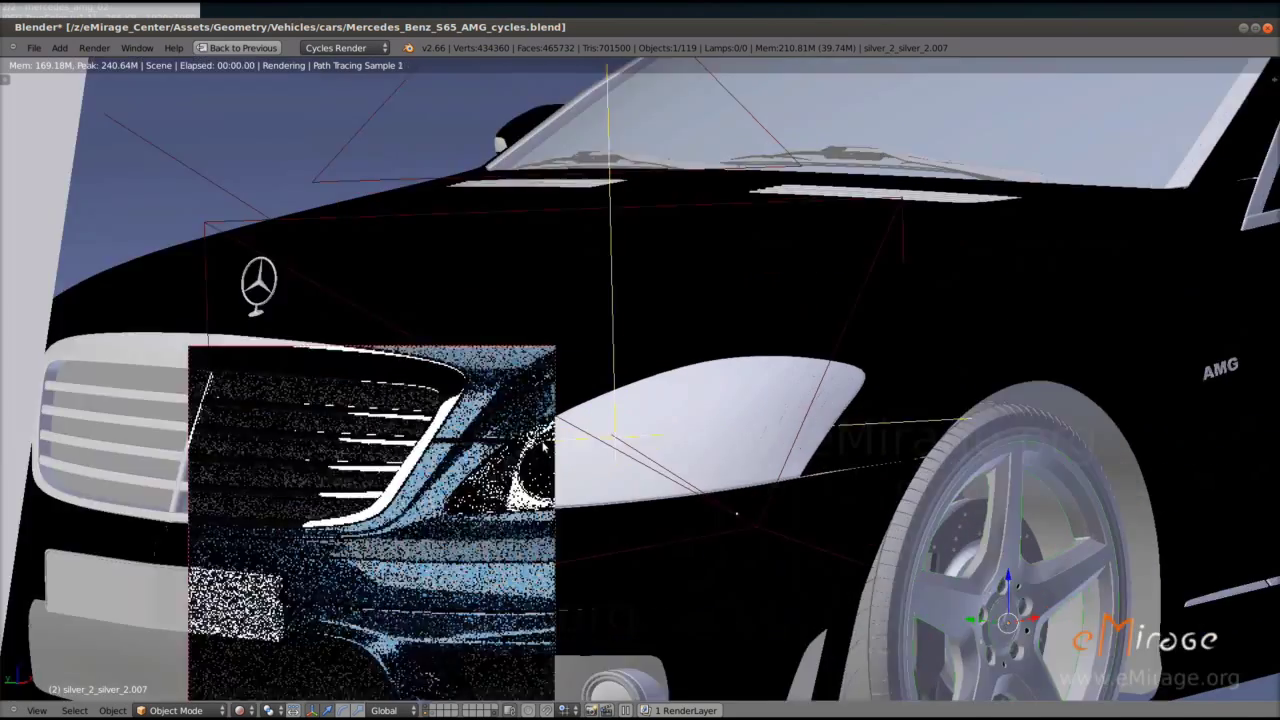
shift+middle_drag(843, 498, 1037, 385)
scroll(1037, 385, down, 6)
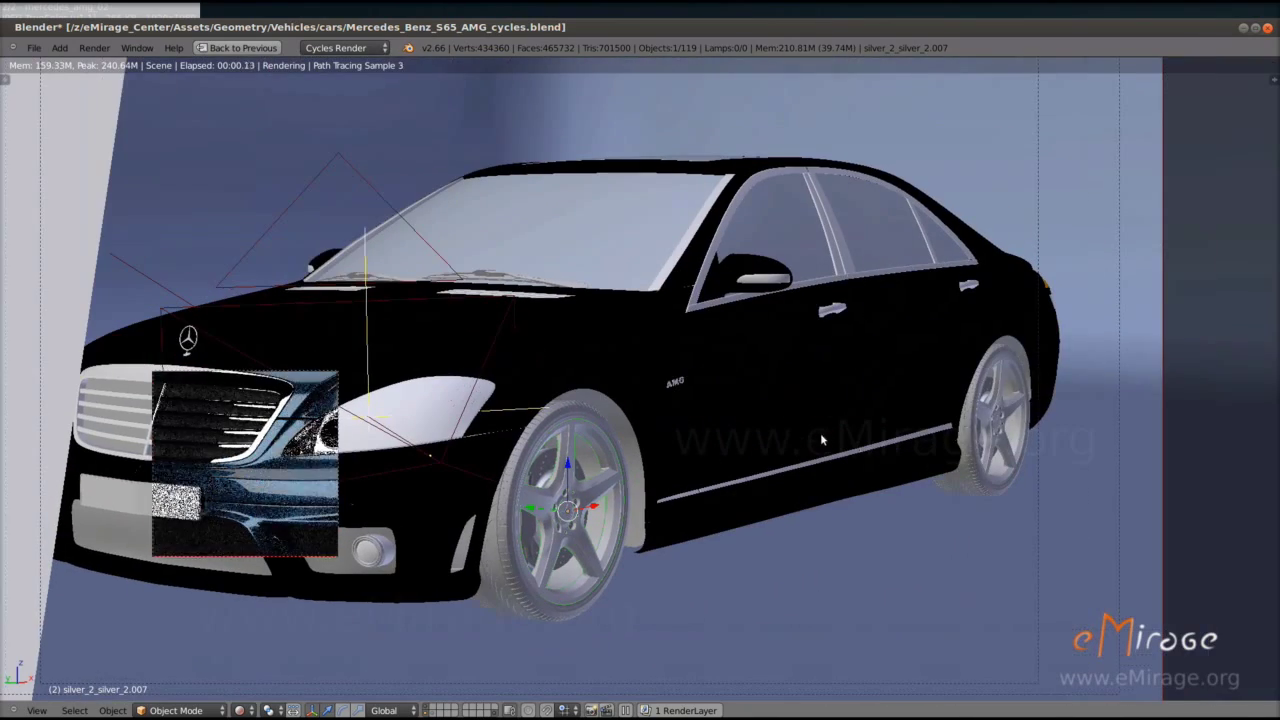
- Try borders near the rear wheel and door, then restore the full camera render in split layout
key(ctrl+b)
drag(920, 332, 1040, 462)
scroll(1040, 462, up, 2)
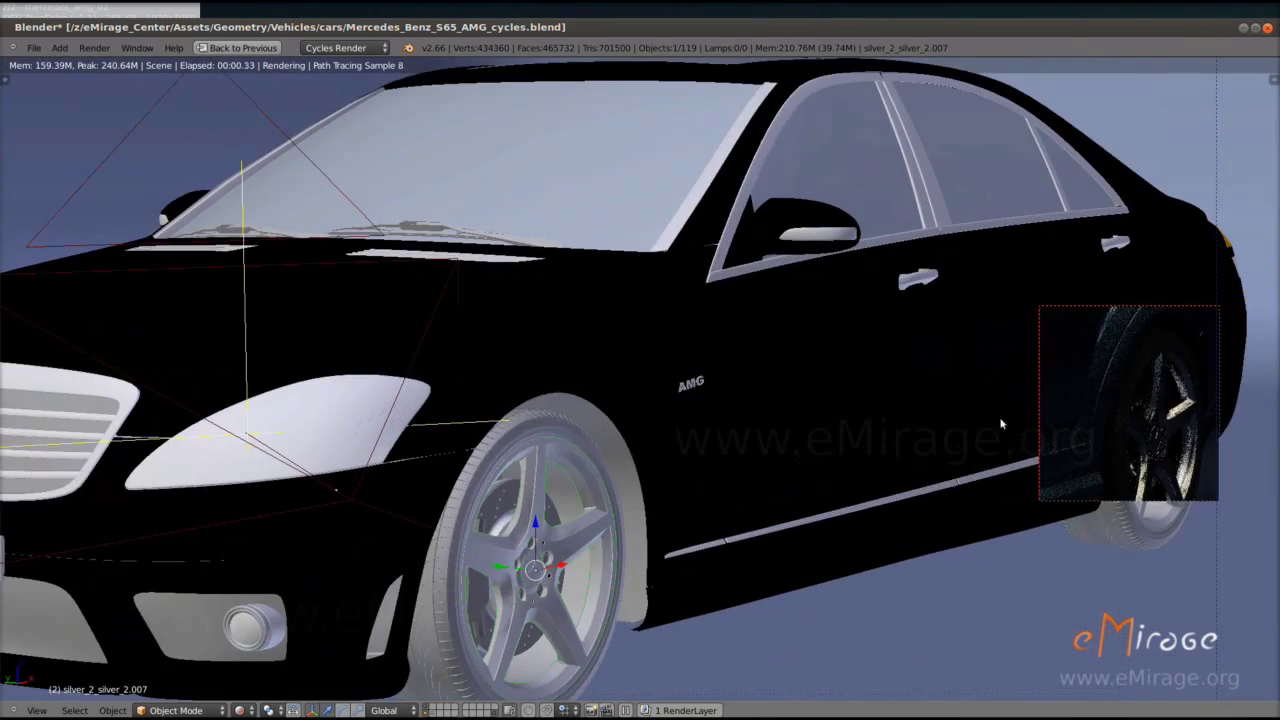
key(ctrl+b)
drag(718, 158, 1016, 460)
shift+middle_drag(886, 327, 688, 467)
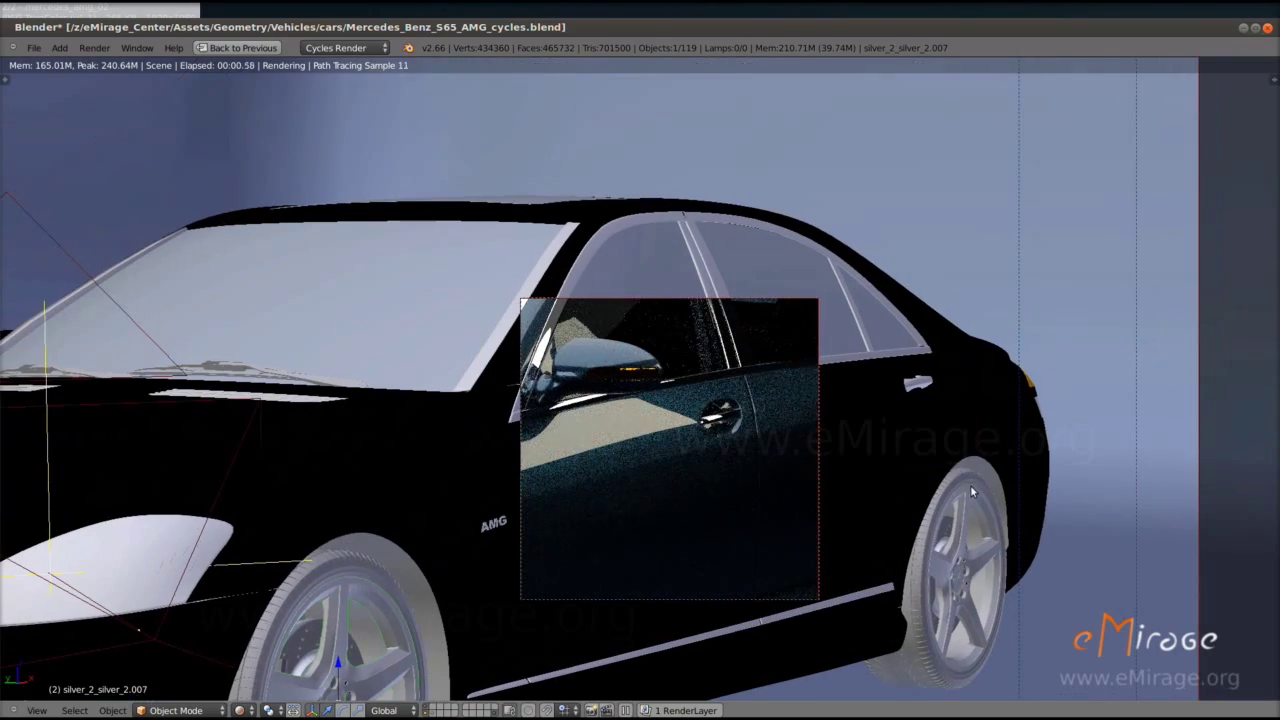
scroll(758, 489, down, 2)
key(KP_0)
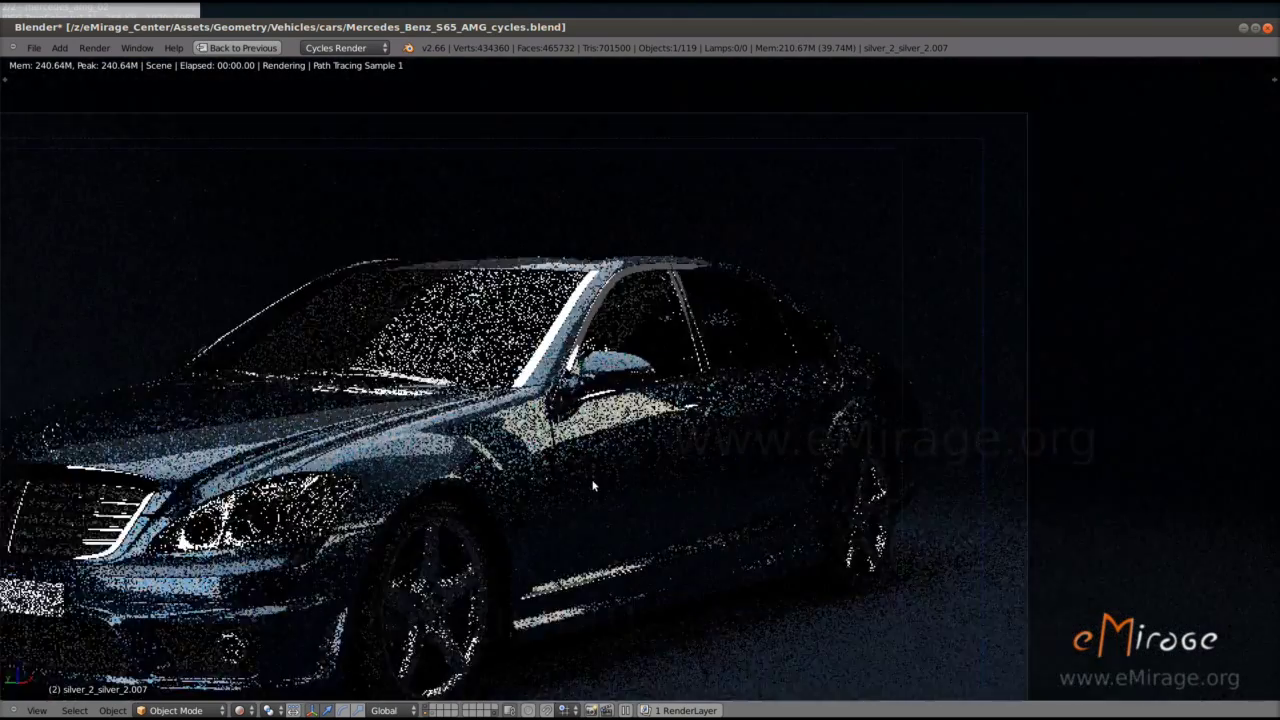
key(ctrl+Up)
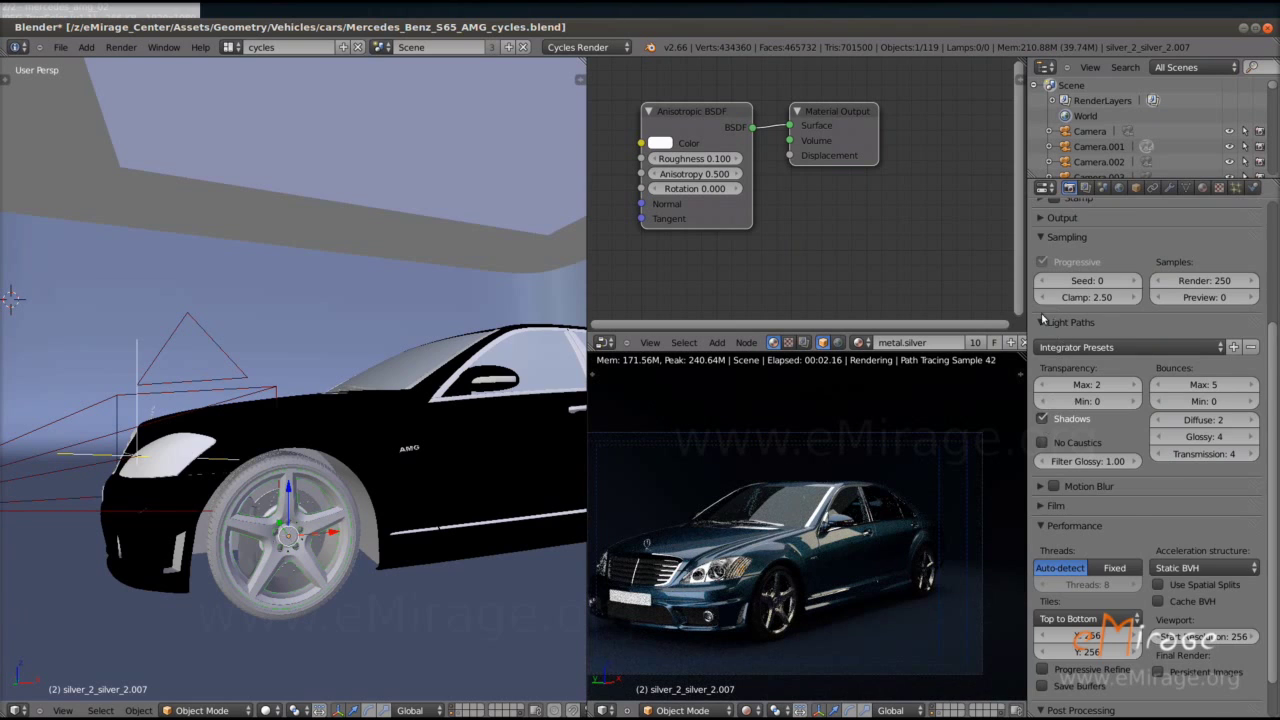
- Turn on the render Border option and fit the camera frame in a widened preview area
scroll(1048, 300, up, 3)
click(1042, 351)
click(1042, 515)
key(Home)
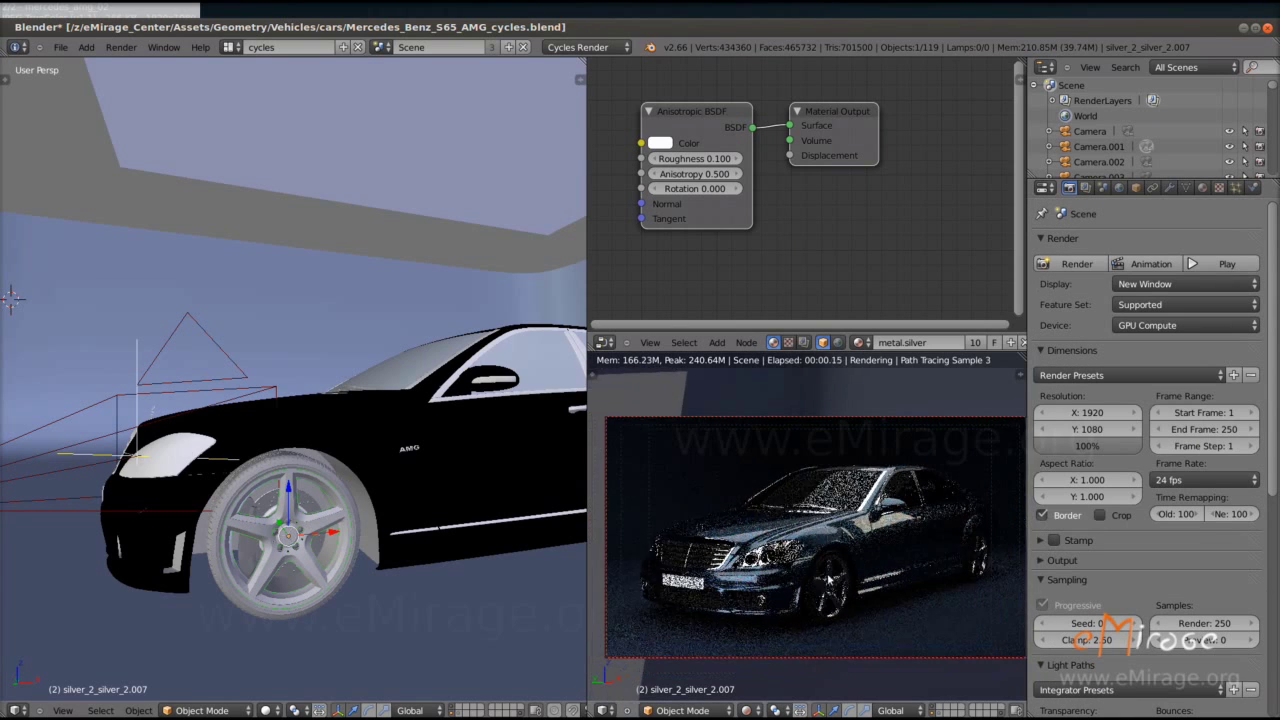
drag(587, 555, 531, 555)
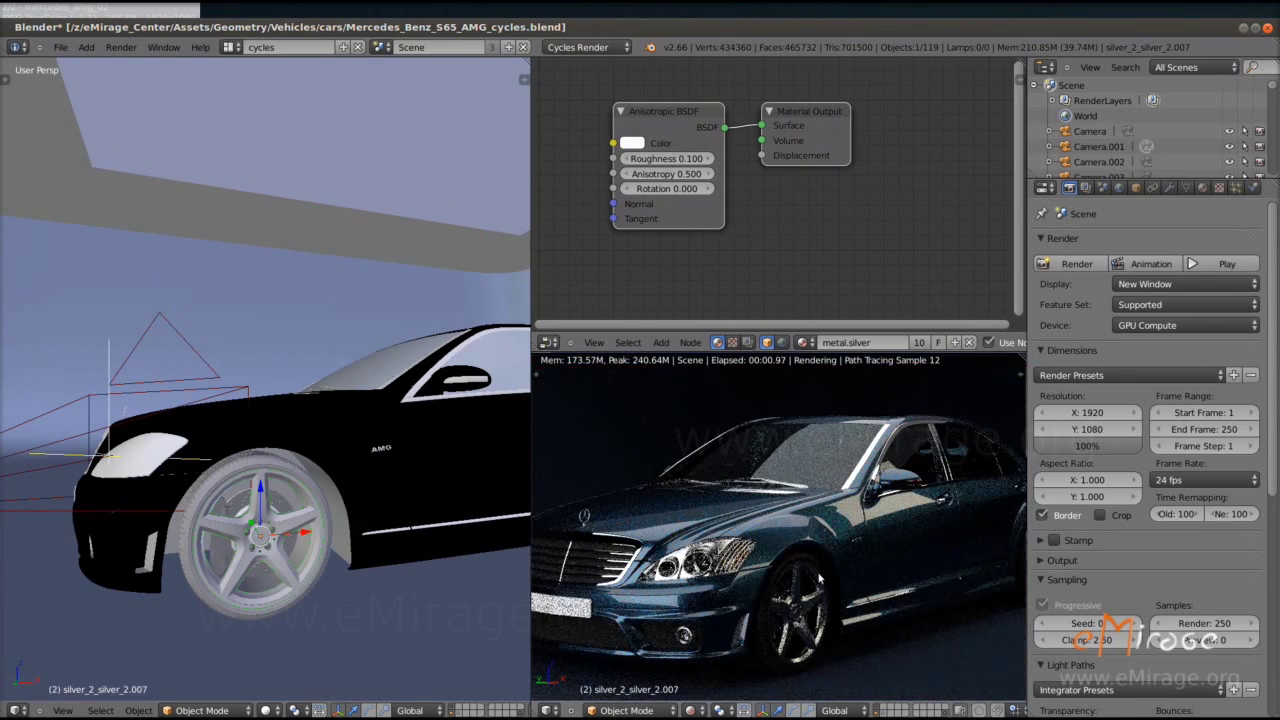
scroll(237, 524, down, 4)
- Make Camera.003 the active camera, return to Solid shading, and start the final render
right_click(380, 539)
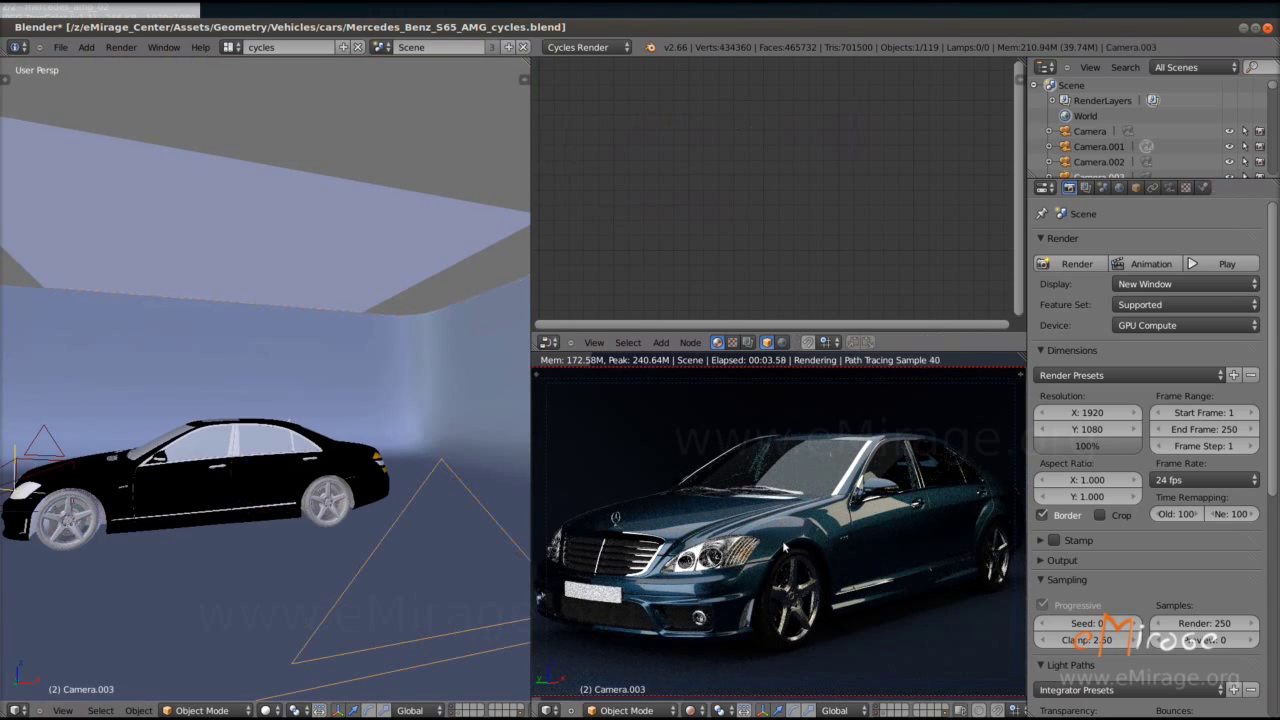
key(ctrl+KP_0)
key(shift+z)
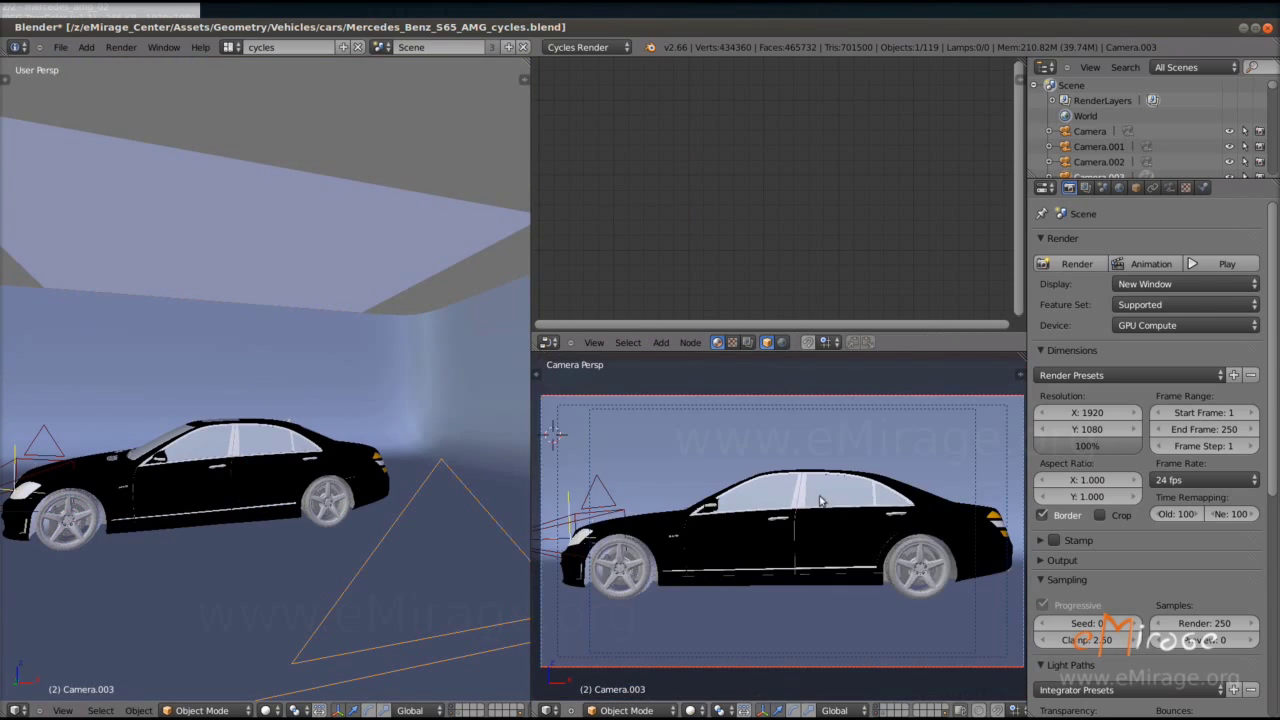
click(1072, 264)
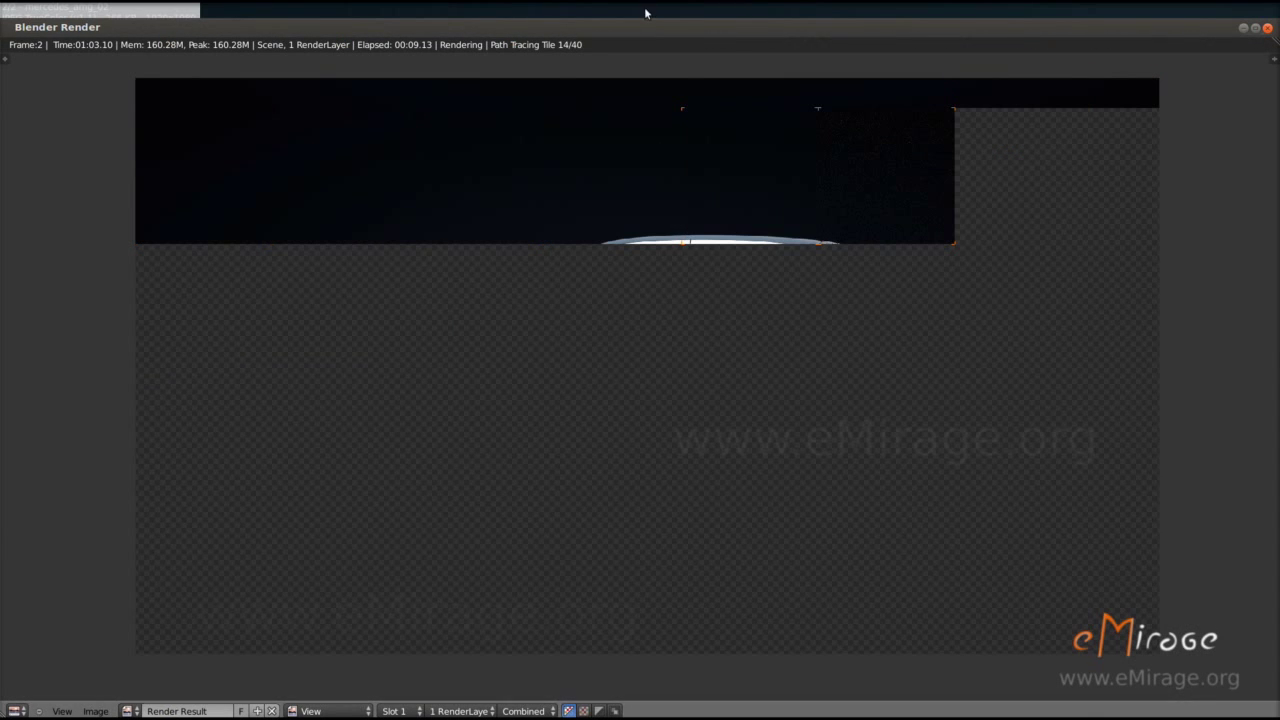
- Enlarge the render window and inspect the finished 40-tile side-view render (00:54.60)
double_click(674, 27)
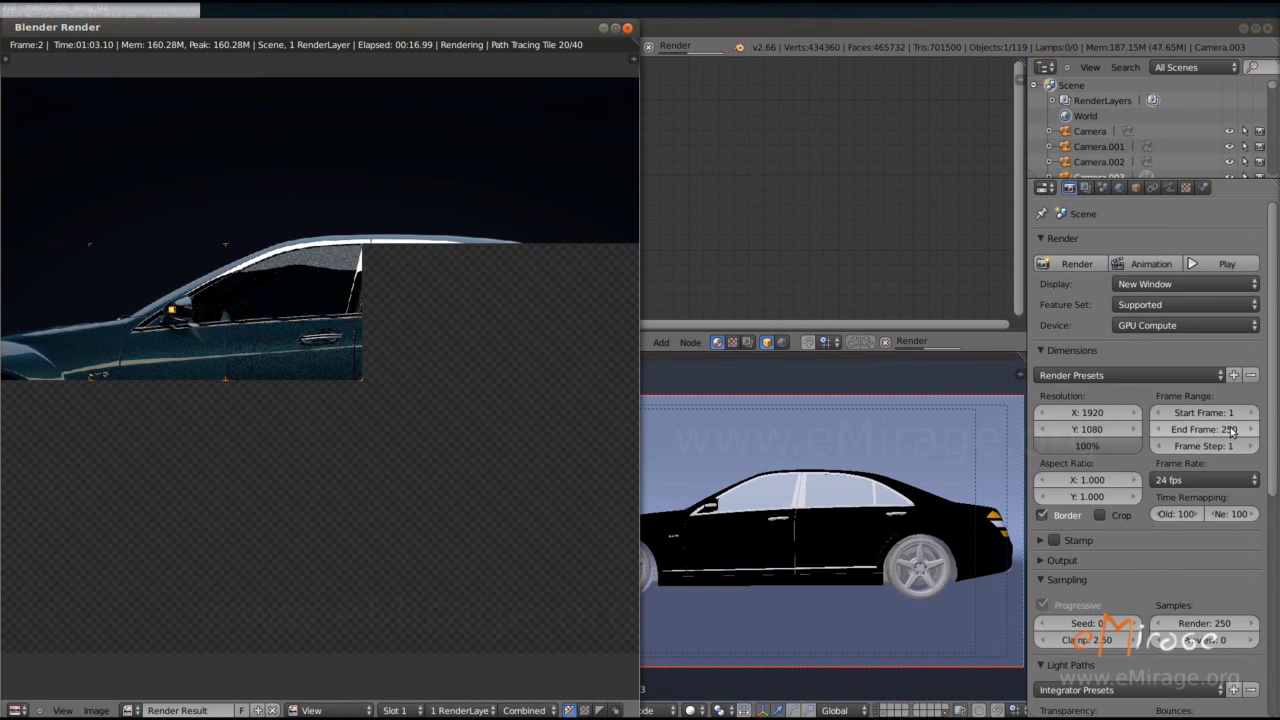
scroll(1213, 451, down, 1)
scroll(1218, 466, down, 3)
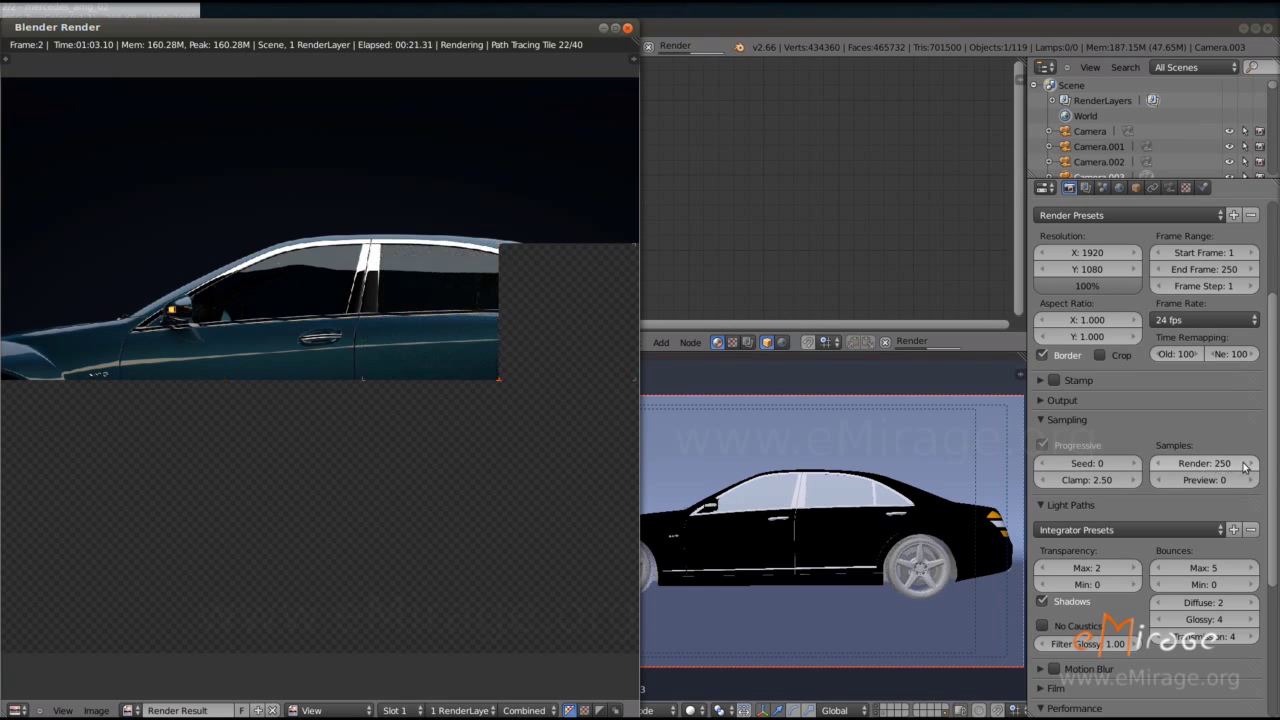
scroll(346, 449, down, 3)
scroll(399, 417, up, 2)
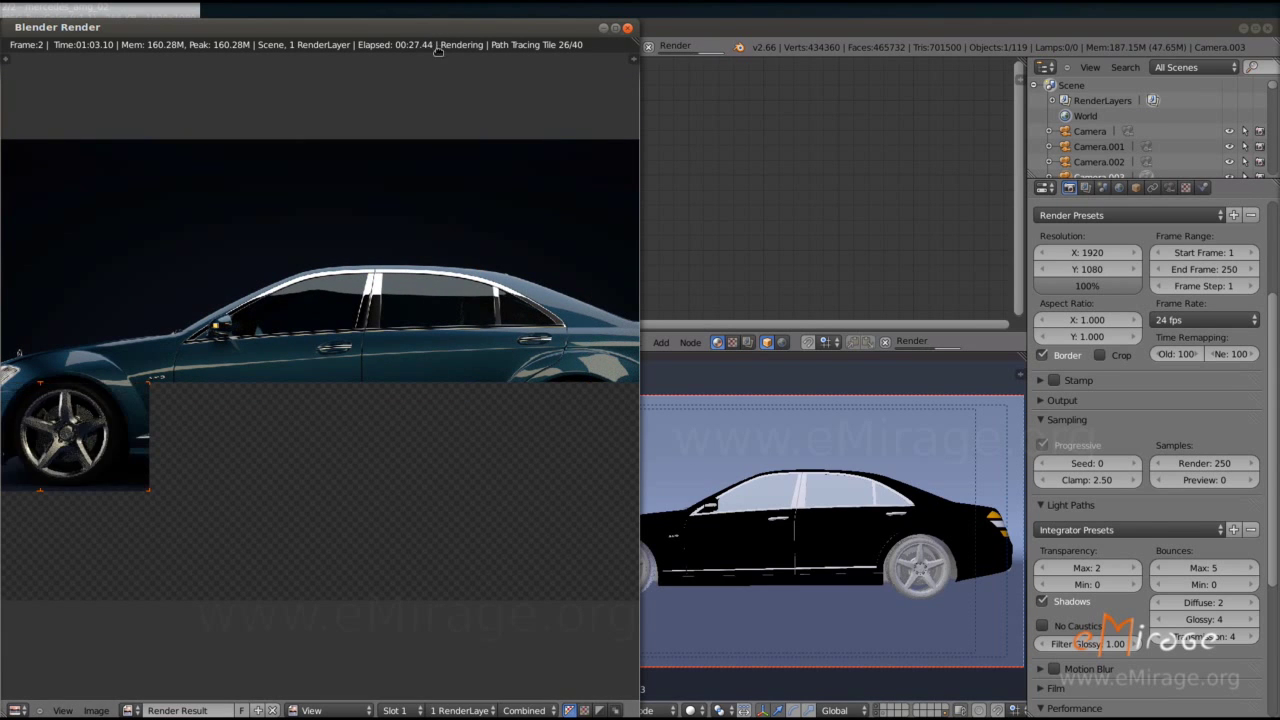
drag(432, 28, 483, 14)
scroll(657, 233, up, 2)
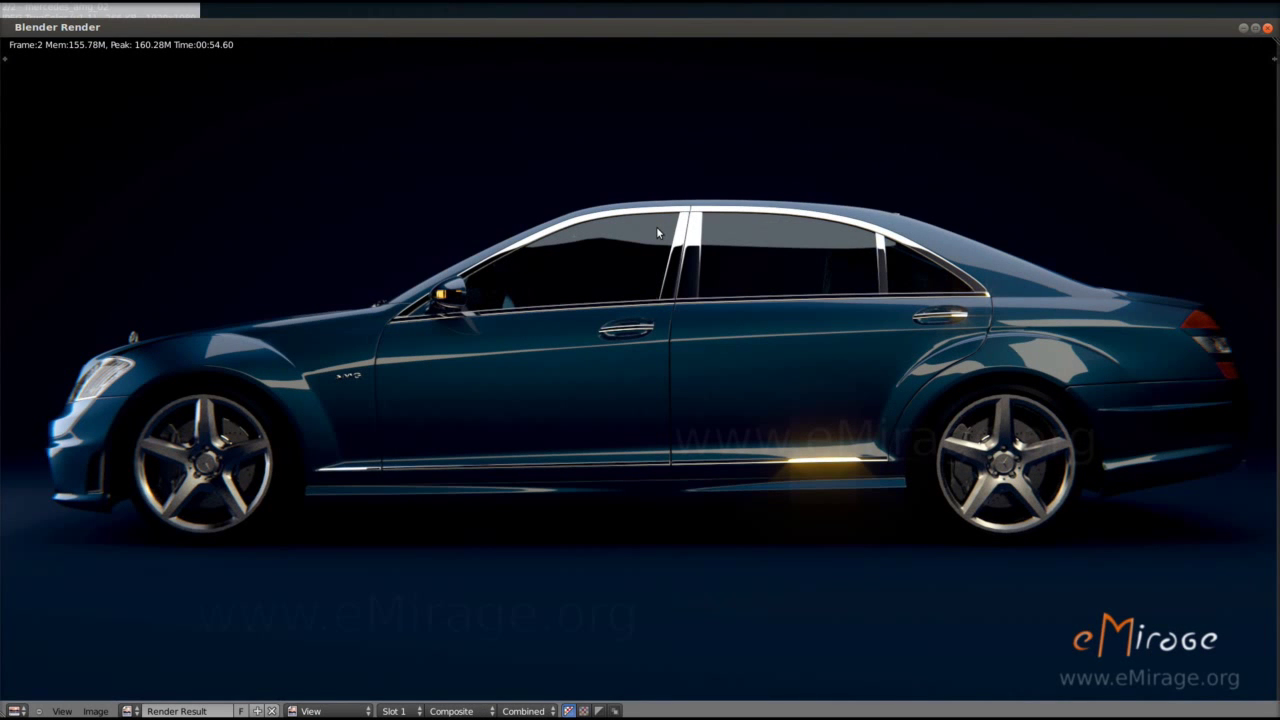
middle_drag(656, 232, 652, 226)
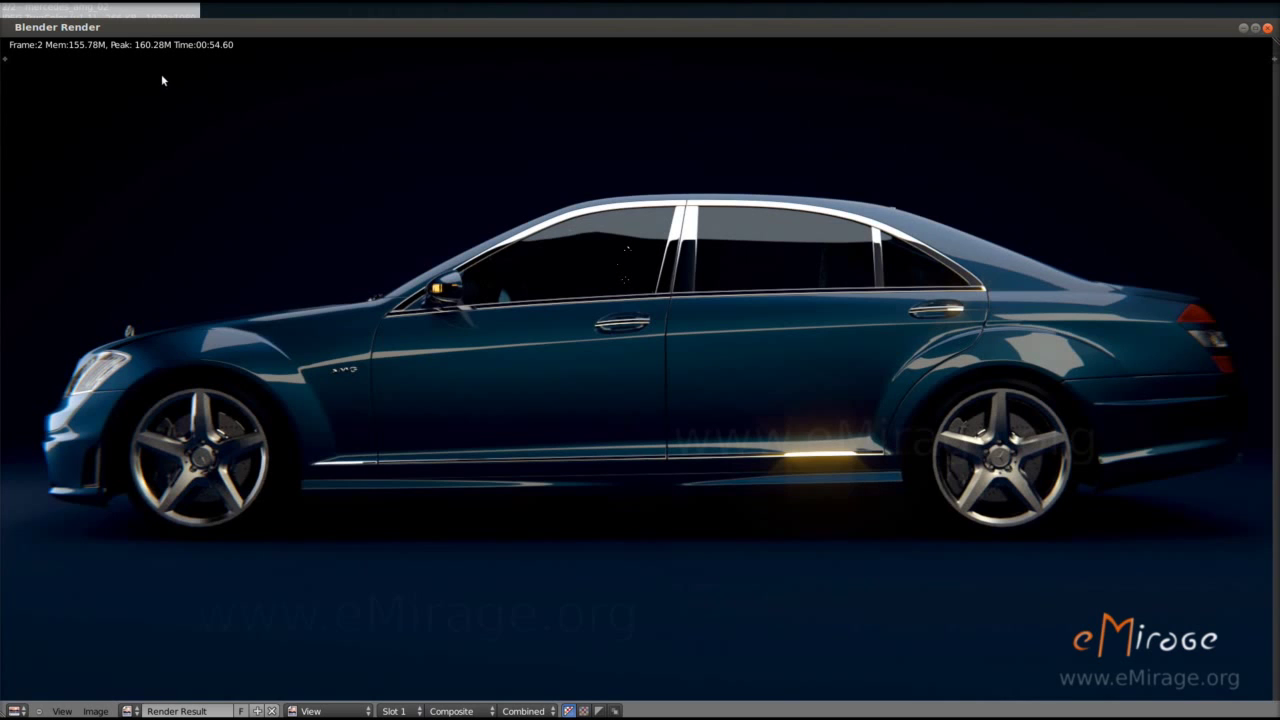
scroll(483, 283, down, 2)
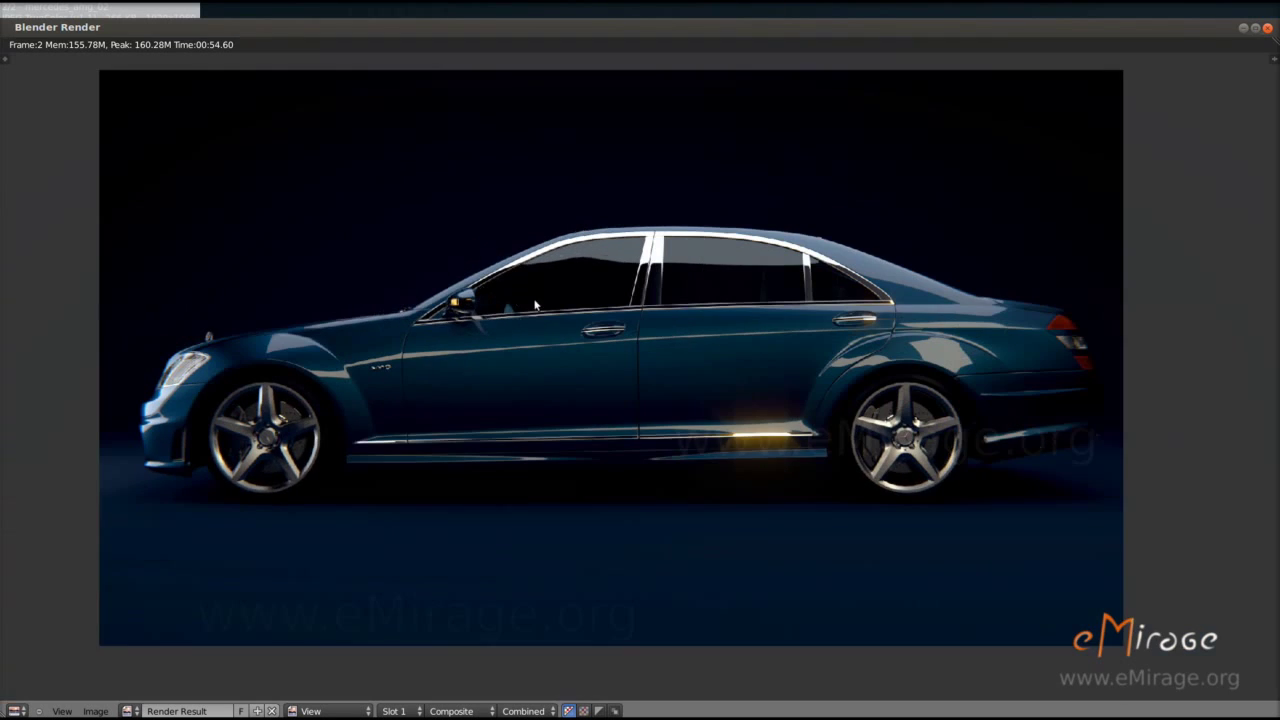
- Close the render window and set the camera view to live Rendered shading
click(1268, 30)
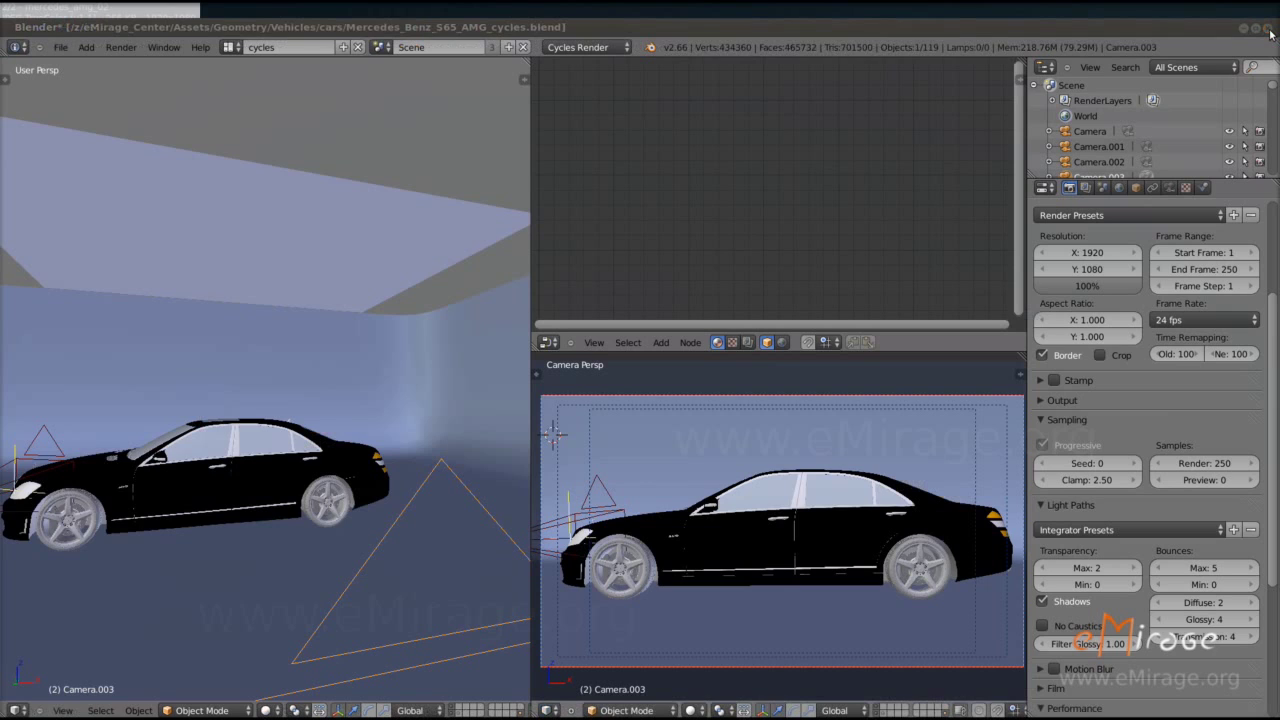
click(689, 710)
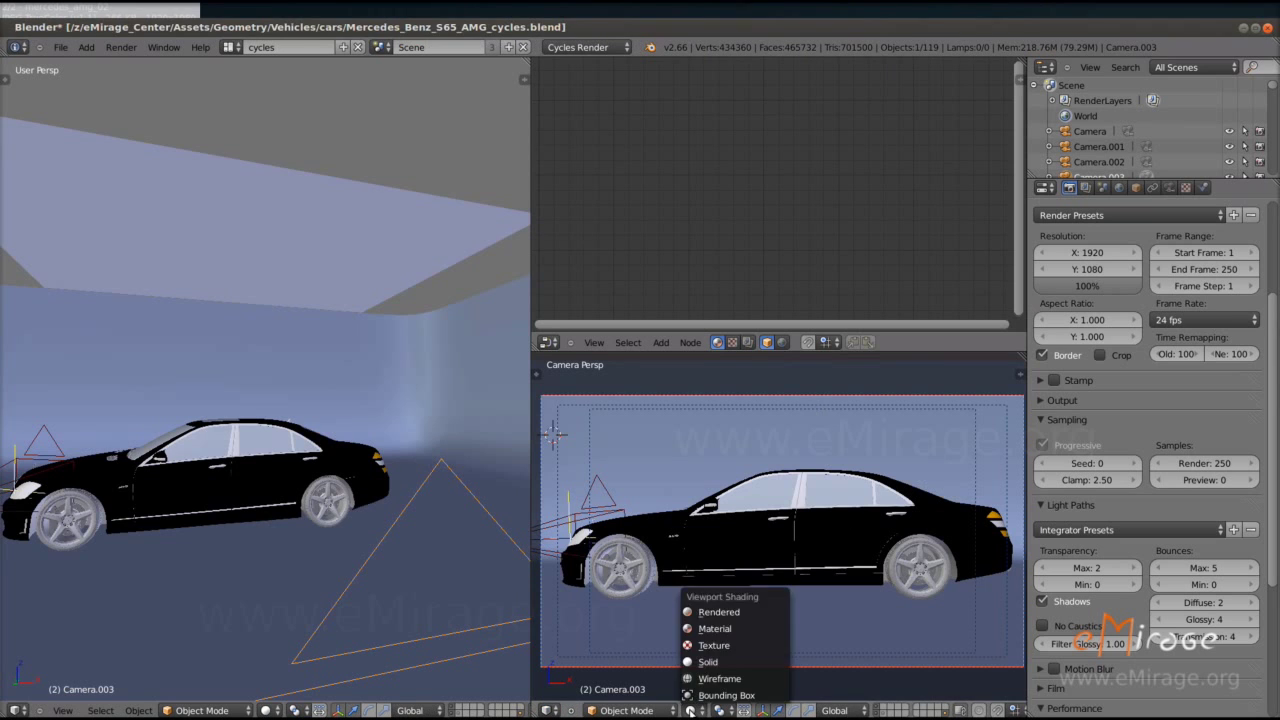
click(713, 612)
- Duplicate the ceiling emission light panel and move the copy vertically
right_click(335, 420)
key(s)
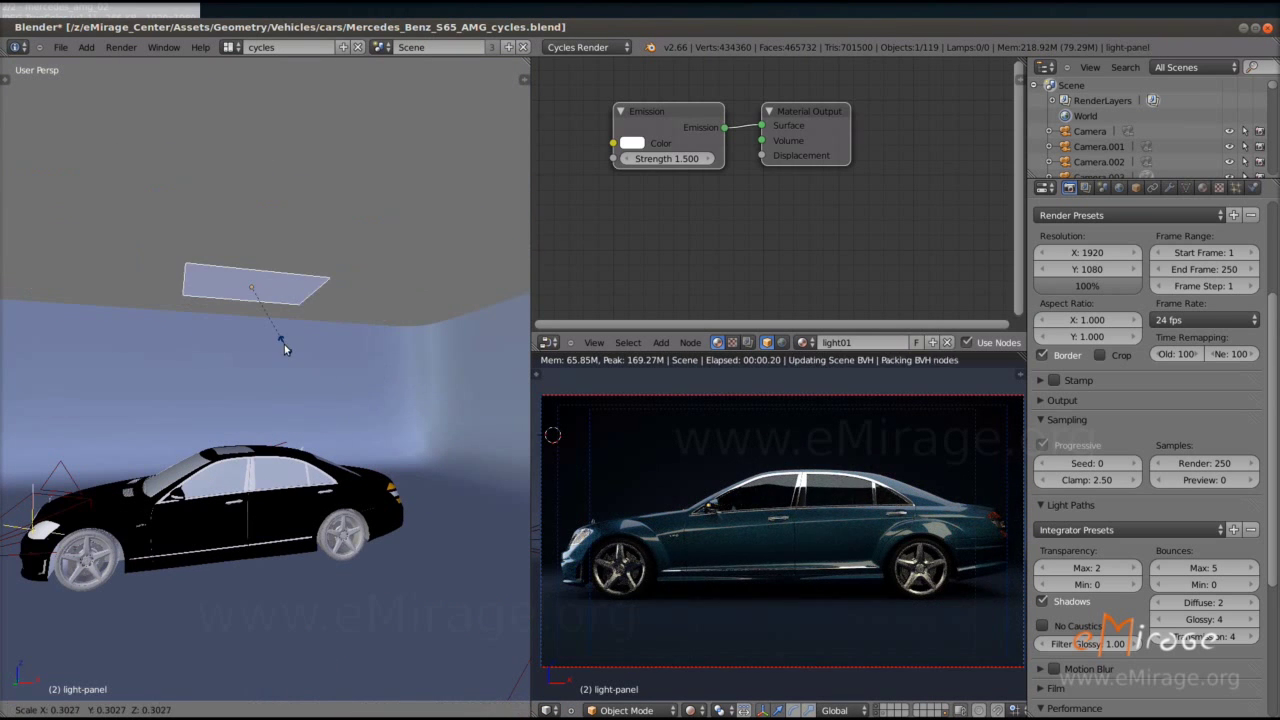
right_click(371, 393)
mouse_move(375, 396)
middle_down()
mouse_move(393, 404)
mouse_move(375, 424)
mouse_move(383, 455)
mouse_move(443, 390)
mouse_move(437, 370)
middle_up()
key(shift+d)
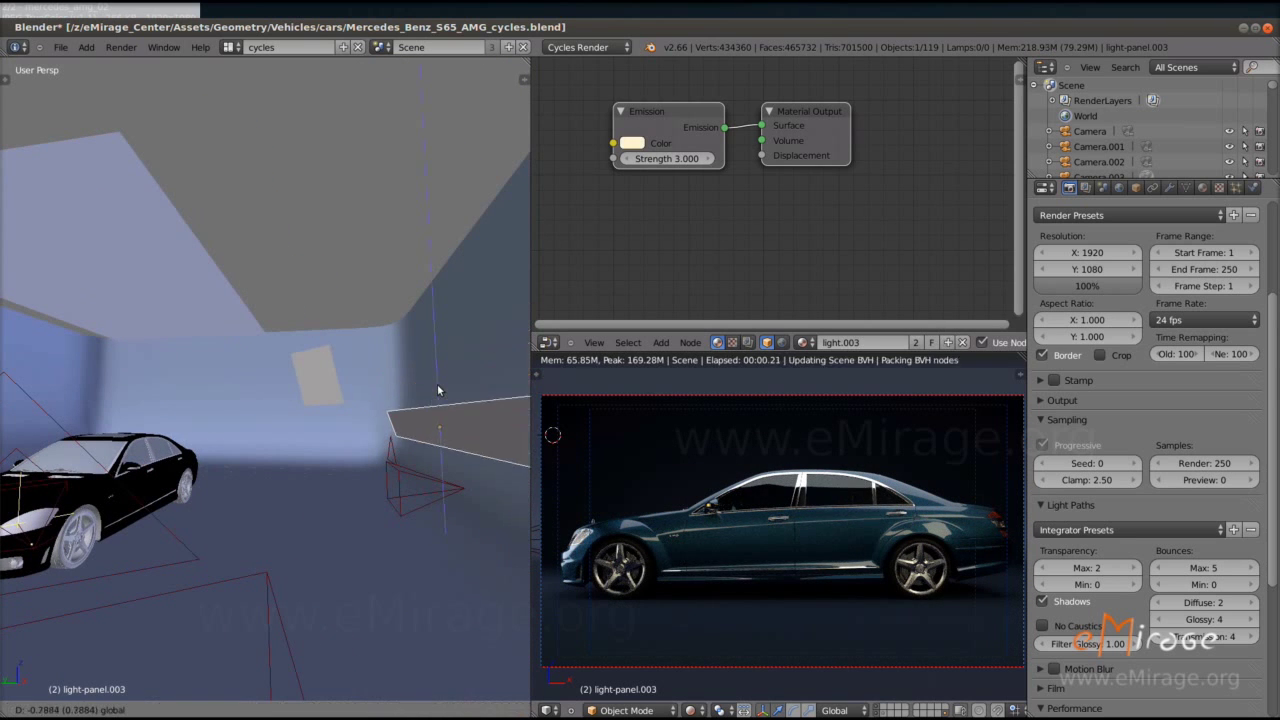
key(z)
click(438, 386)
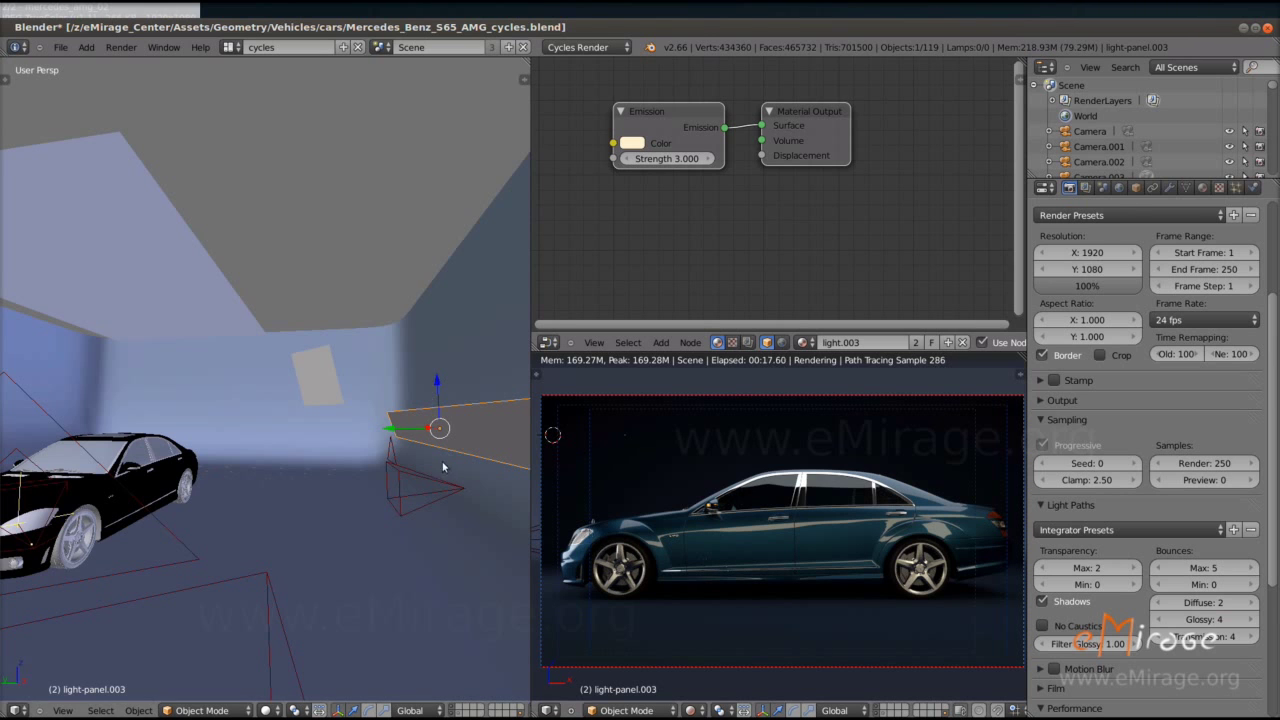
- Scale up the copied light panel (light-panel.003), then select the car body
middle_drag(438, 386, 446, 497)
key(s)
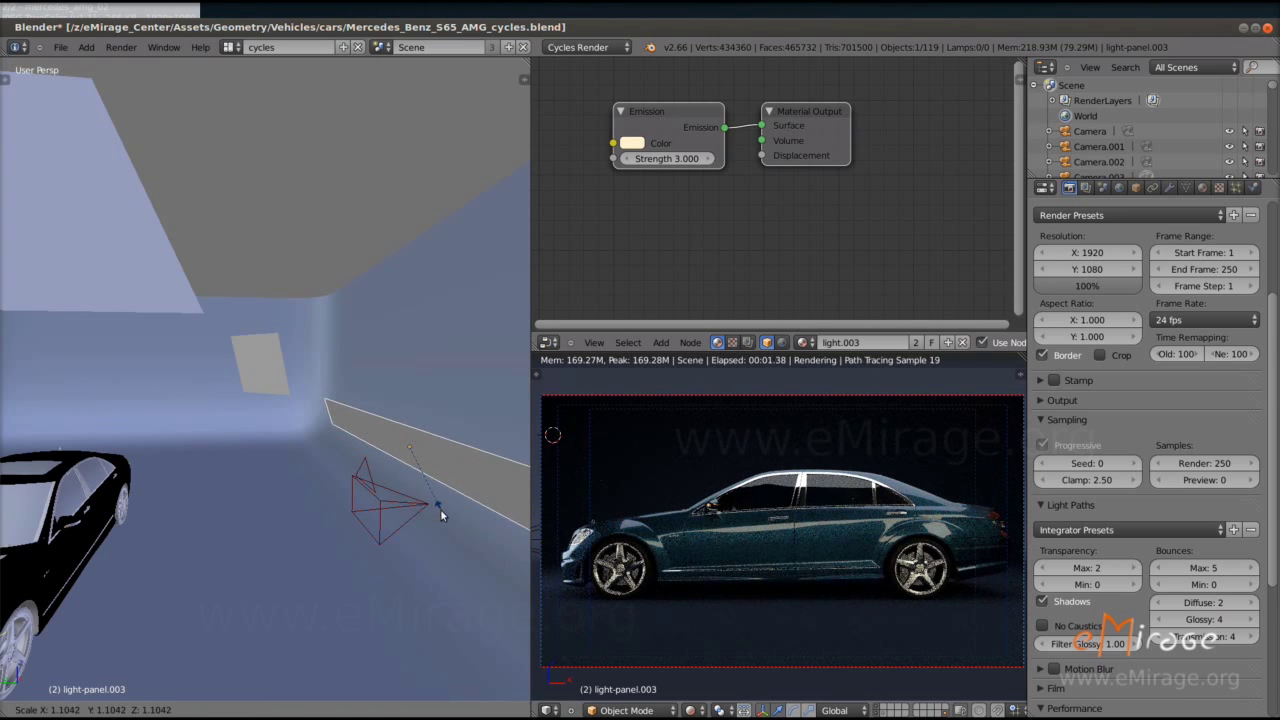
click(440, 509)
mouse_move(440, 509)
middle_down()
mouse_move(379, 484)
mouse_move(270, 542)
middle_up()
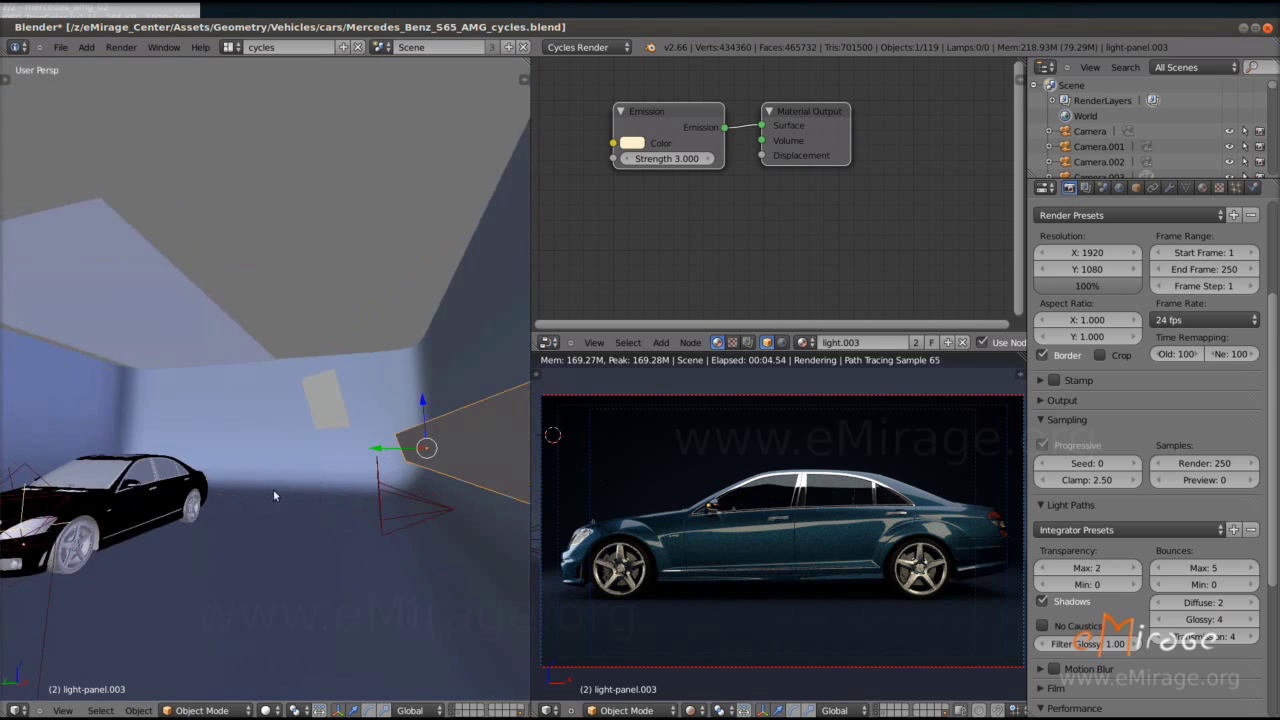
right_click(270, 542)
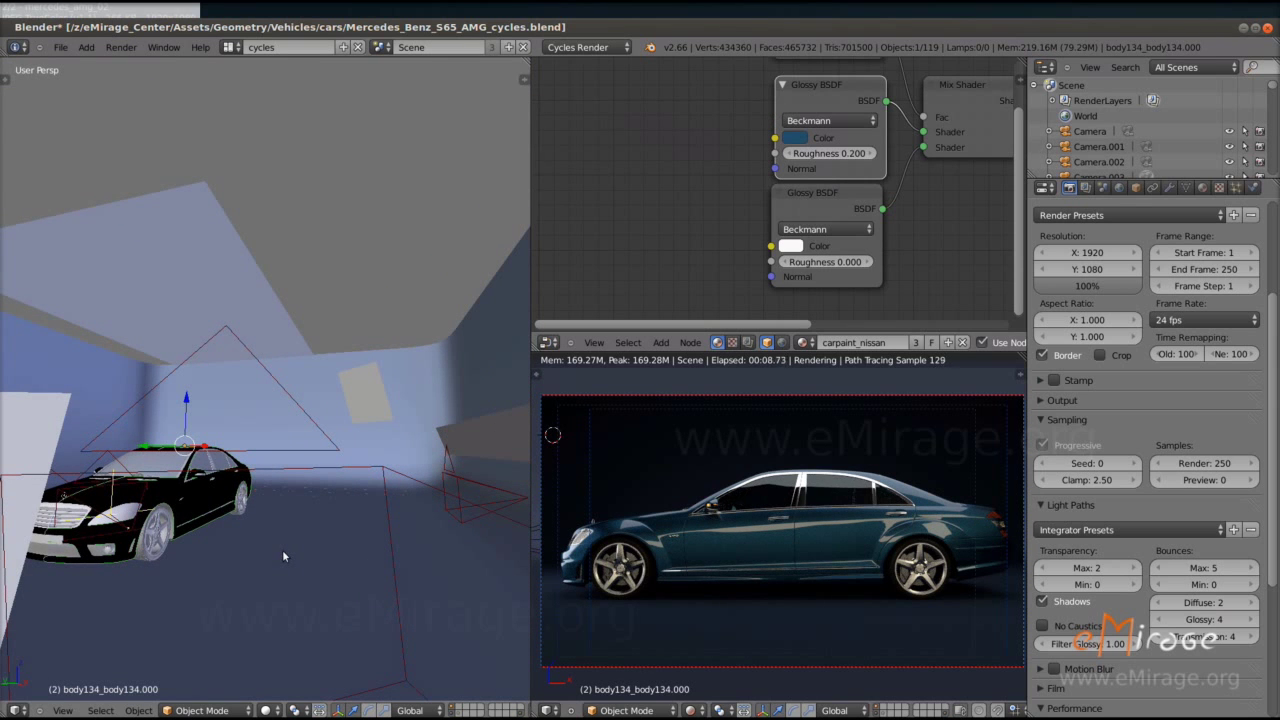
- Orbit the live render preview to a close side-rear view of the car's tail light
middle_drag(518, 552, 470, 540)
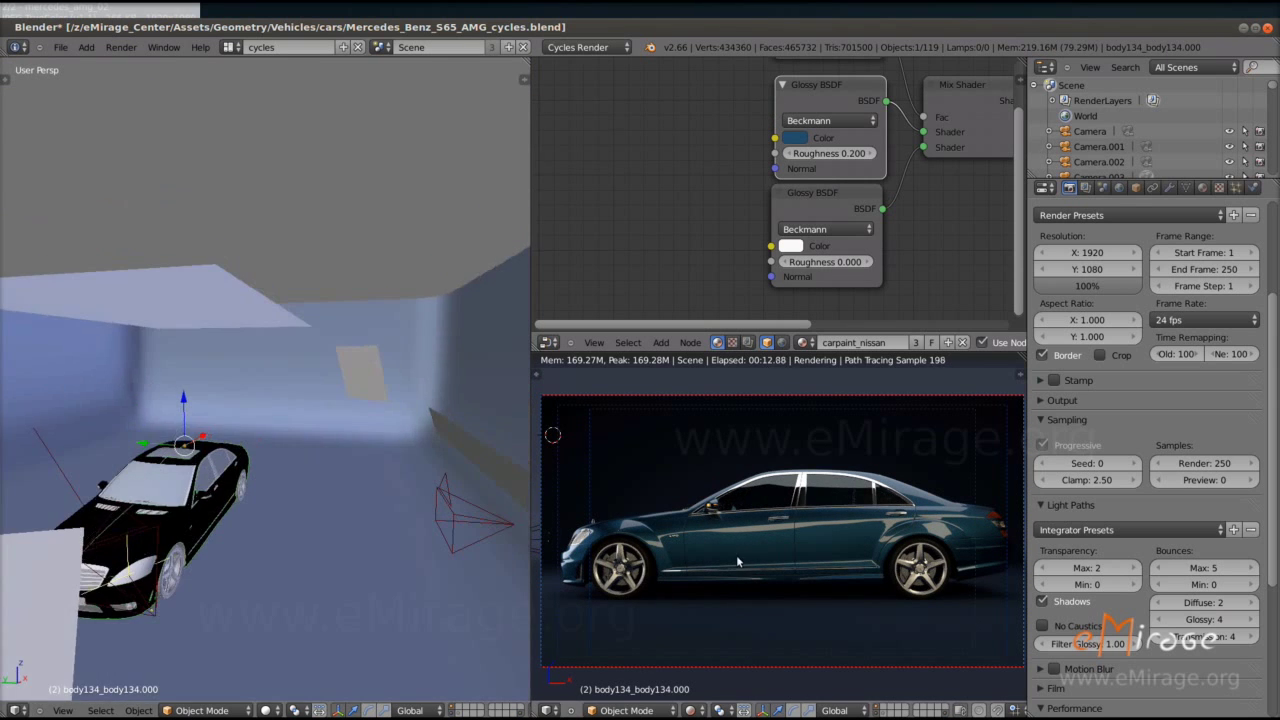
mouse_move(736, 555)
middle_down()
mouse_move(757, 616)
mouse_move(603, 608)
mouse_move(700, 600)
middle_up()
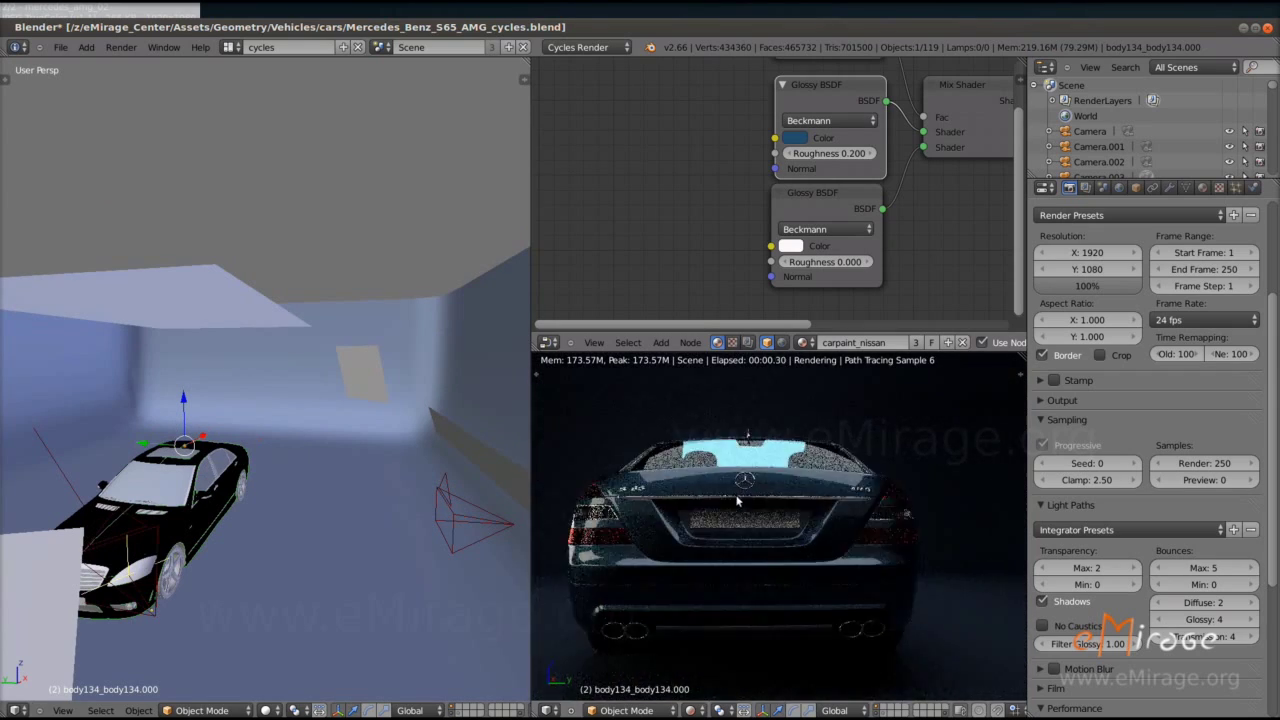
middle_drag(826, 518, 828, 576)
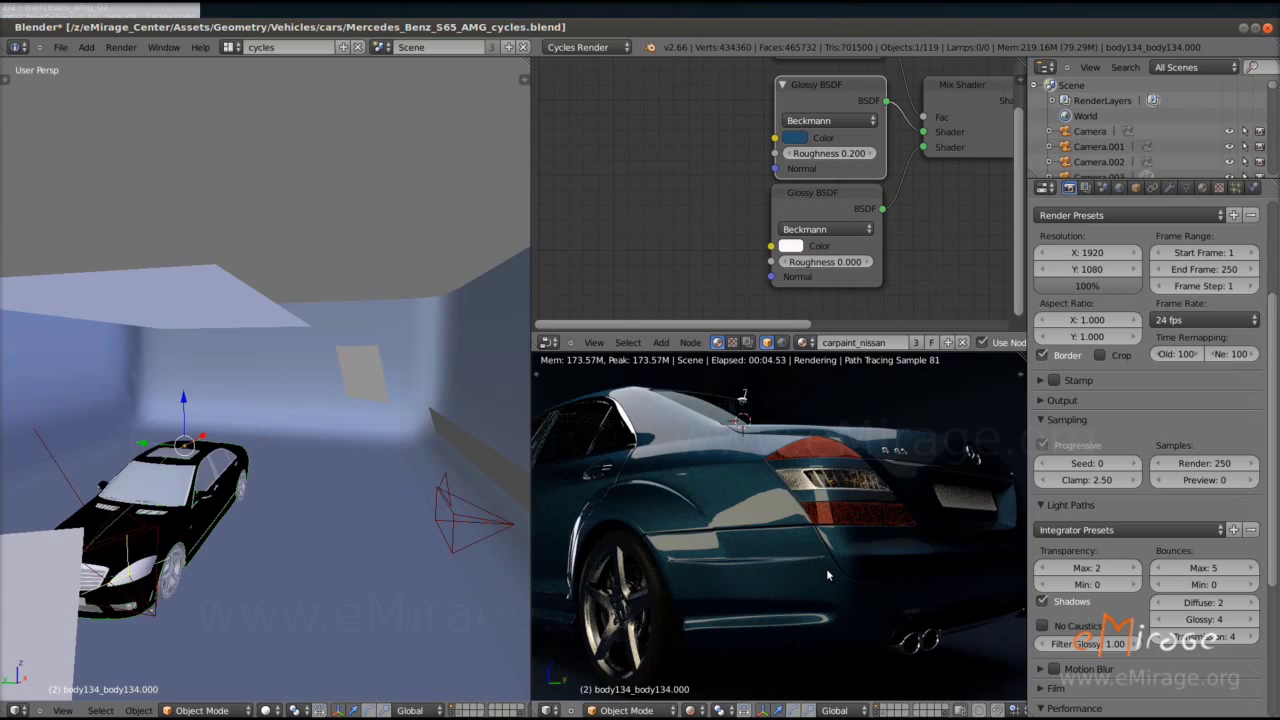